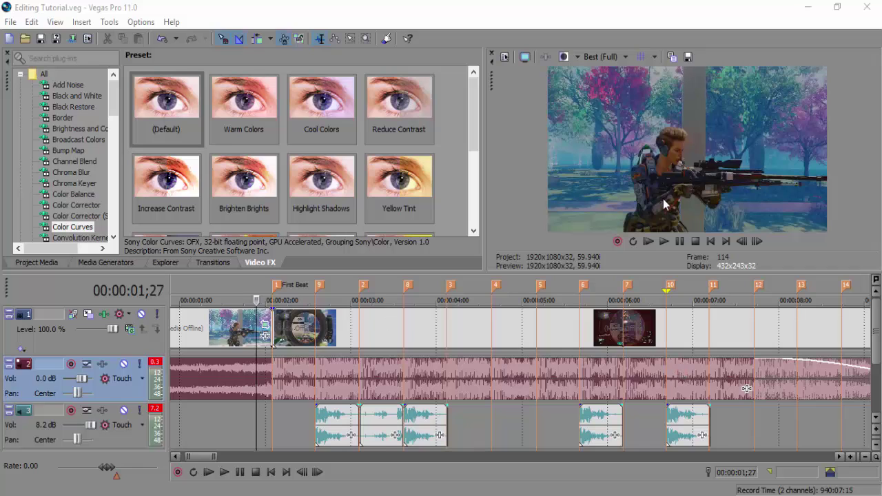
Step: Go to the start of the timeline and set the video preview quality to Preview (Quarter)
{"action": "left_click_drag", "start_coordinate": [195, 460], "coordinate": [178, 461]}
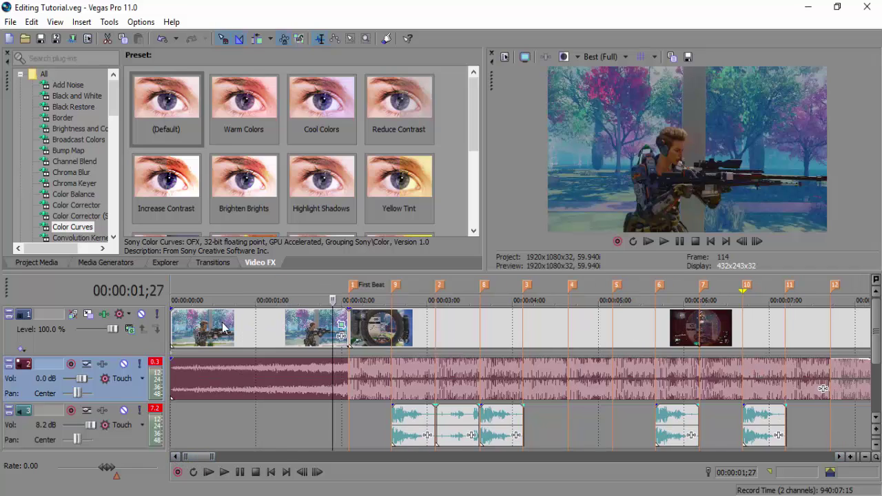
{"action": "left_click", "coordinate": [221, 329]}
{"action": "left_click", "coordinate": [173, 326]}
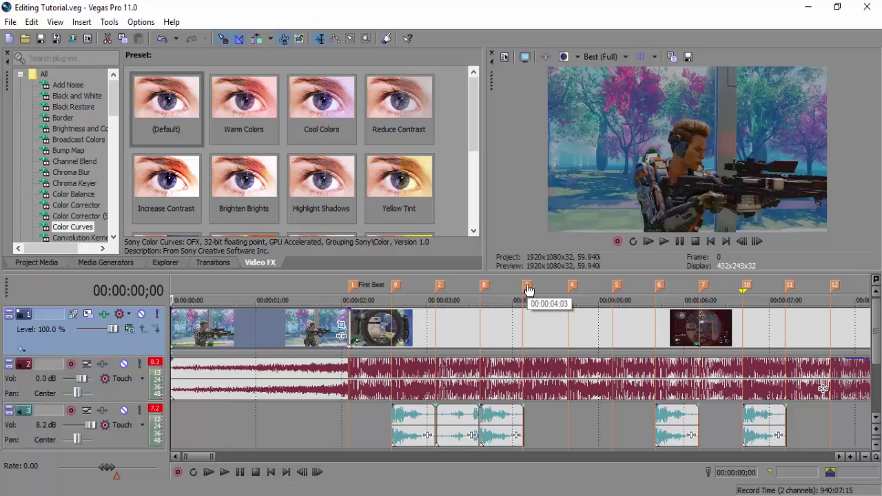
{"action": "left_click", "coordinate": [591, 58]}
{"action": "mouse_move", "coordinate": [606, 86]}
{"action": "left_click", "coordinate": [678, 115]}
Step: Play back the opening clip from the start of the timeline to just past the First Beat marker
{"action": "left_click", "coordinate": [665, 241]}
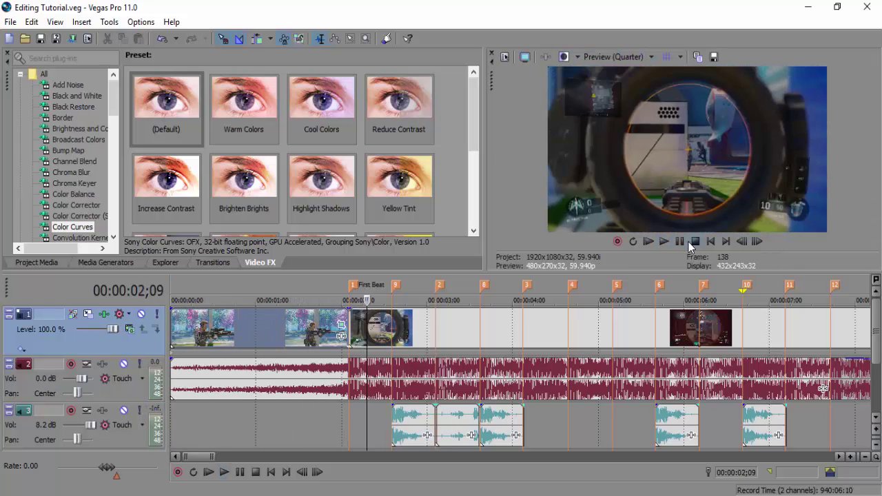
{"action": "left_click", "coordinate": [683, 241]}
{"action": "left_click", "coordinate": [289, 328]}
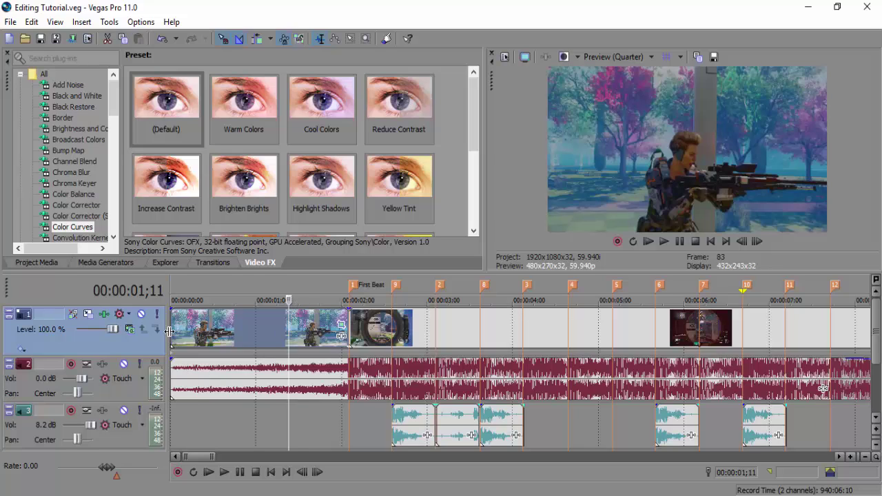
{"action": "left_click", "coordinate": [172, 378]}
{"action": "left_click", "coordinate": [224, 472]}
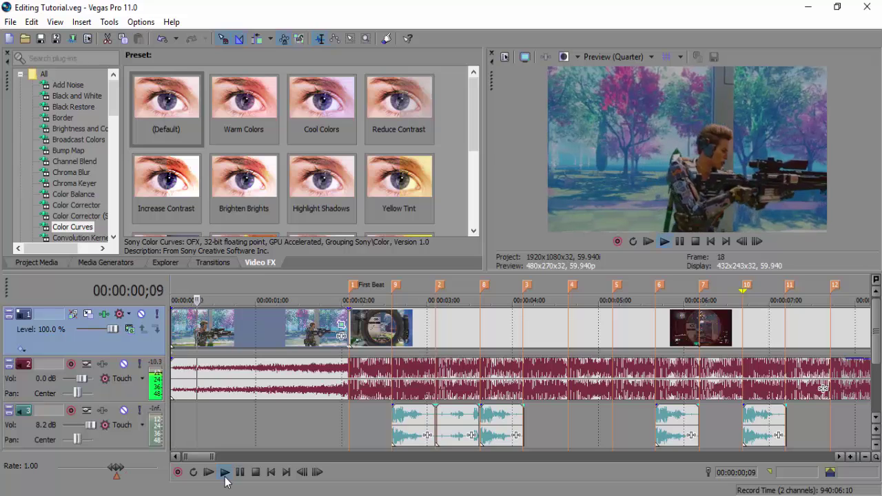
{"action": "key", "text": "space"}
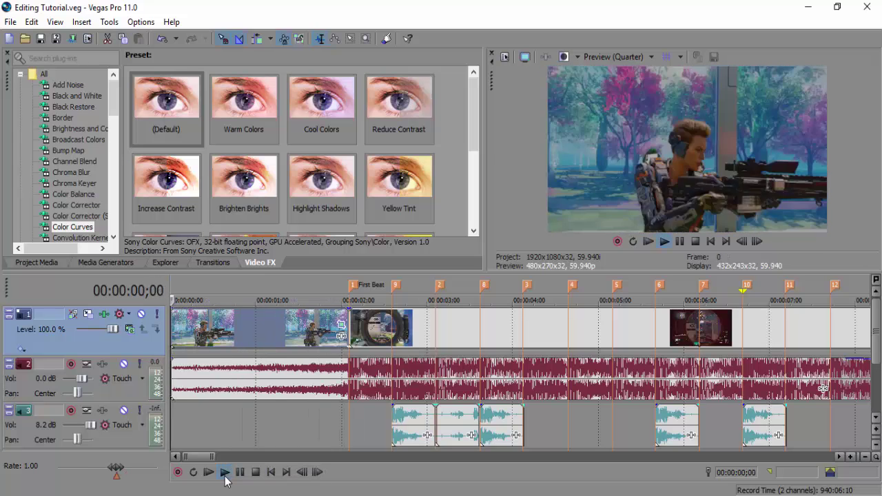
{"action": "left_click", "coordinate": [224, 474]}
{"action": "key", "text": "space"}
{"action": "left_click", "coordinate": [224, 473]}
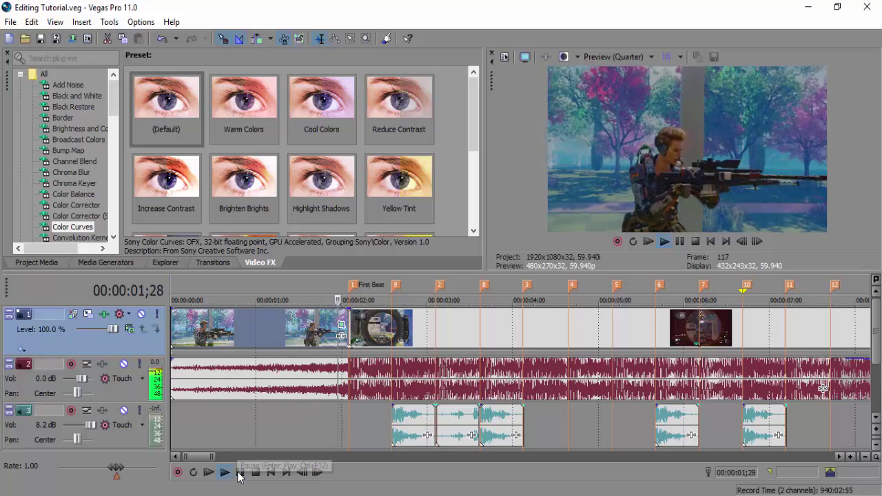
{"action": "left_click", "coordinate": [239, 473]}
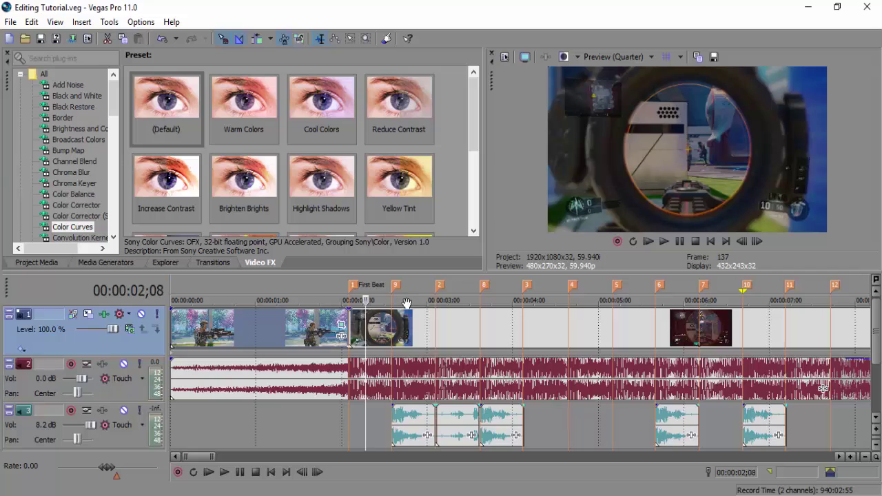
{"action": "left_click", "coordinate": [297, 325]}
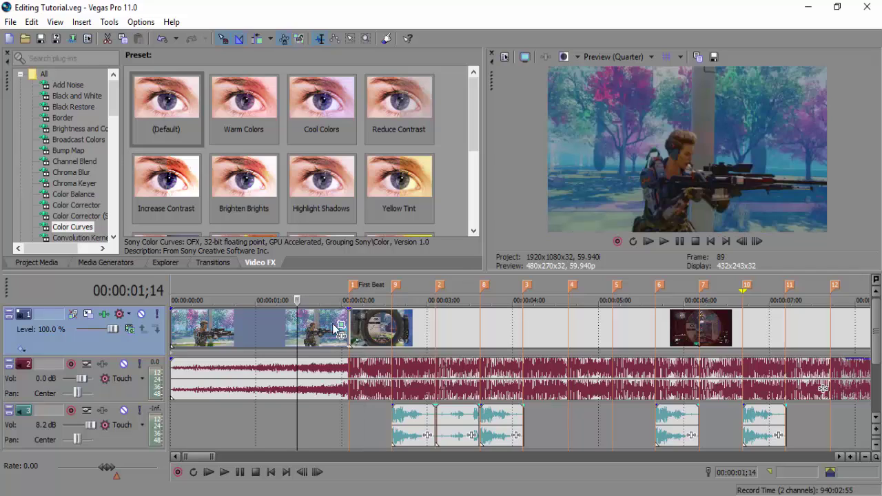
Step: Set the playback rate of the first video clip to 3.3 in its event properties
{"action": "right_click", "coordinate": [237, 330]}
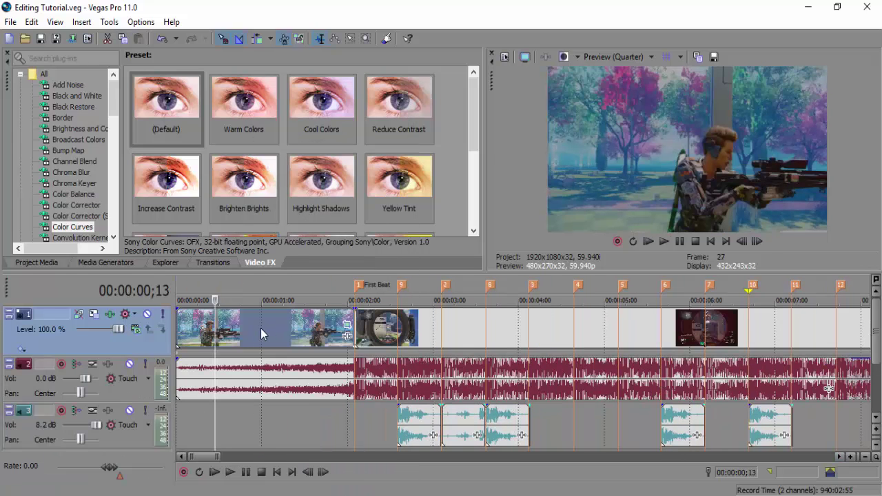
{"action": "left_click", "coordinate": [261, 328]}
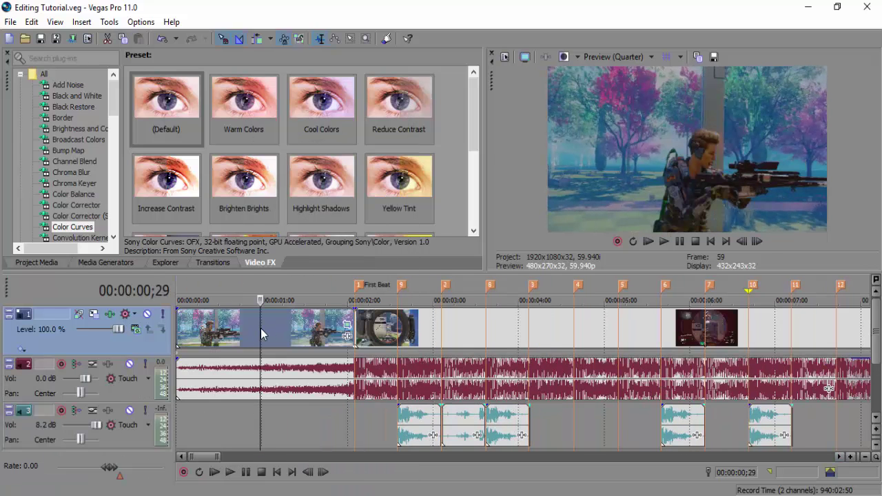
{"action": "right_click", "coordinate": [261, 328]}
{"action": "left_click", "coordinate": [298, 487]}
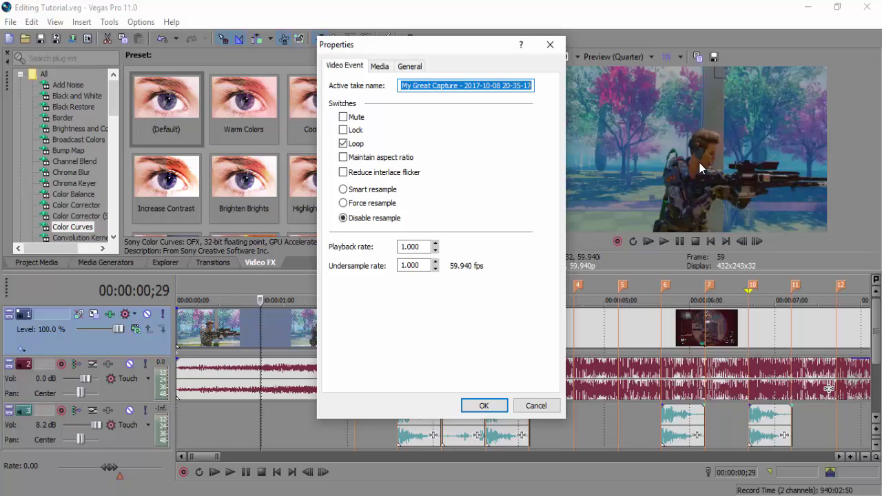
{"action": "double_click", "coordinate": [412, 247]}
{"action": "type", "text": "0.3"}
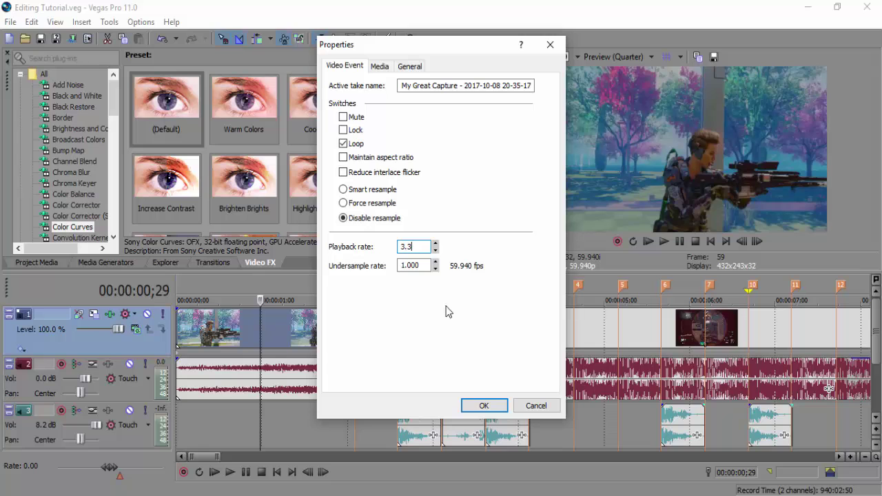
{"action": "left_click", "coordinate": [483, 406]}
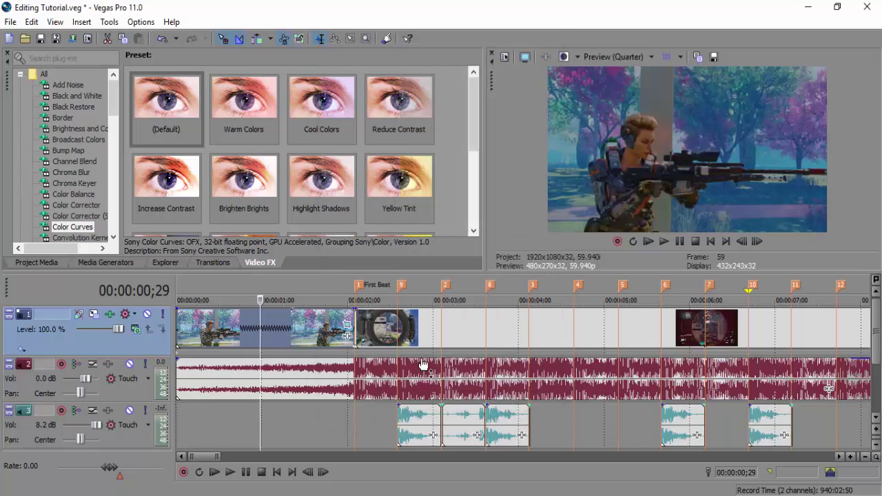
Step: Check where the sped-up first clip now loops, and insert a Velocity envelope on that clip
{"action": "left_click", "coordinate": [292, 326]}
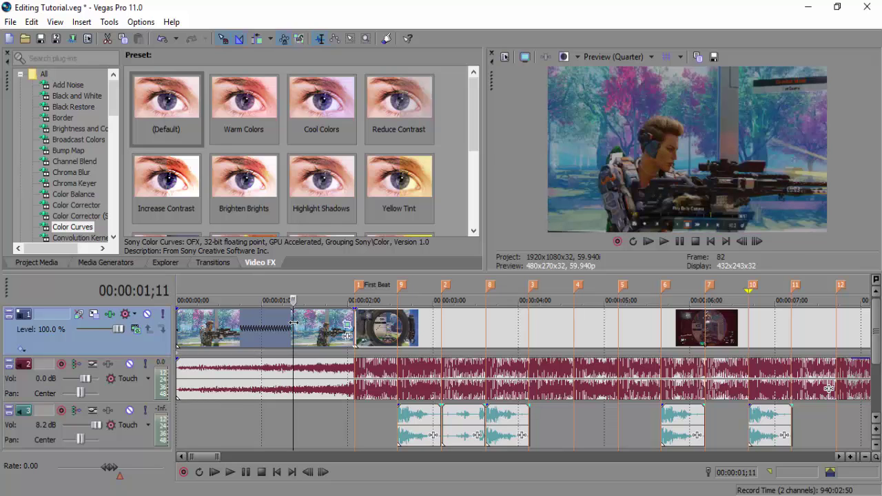
{"action": "left_click", "coordinate": [204, 323]}
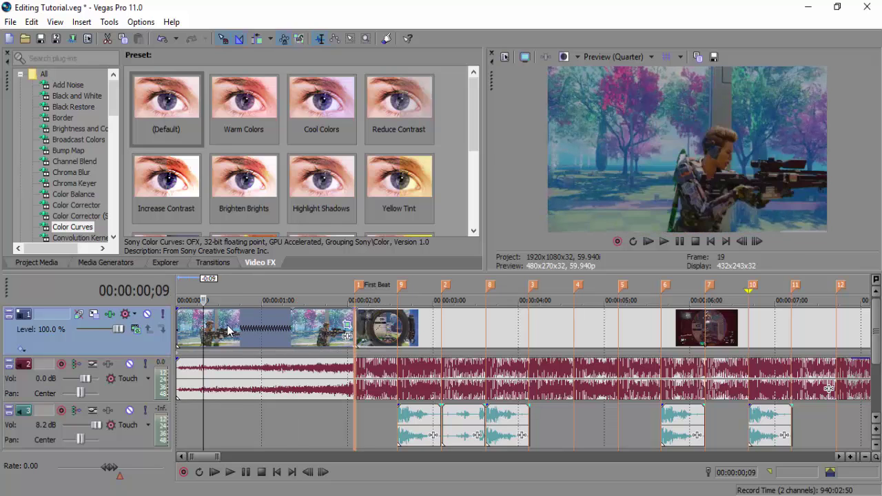
{"action": "left_click", "coordinate": [292, 314]}
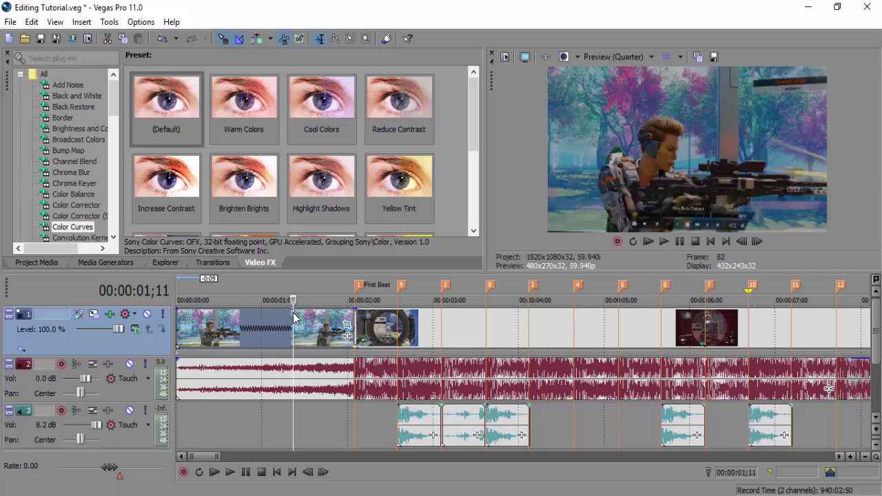
{"action": "mouse_move", "coordinate": [293, 324]}
{"action": "left_mouse_down"}
{"action": "mouse_move", "coordinate": [330, 325]}
{"action": "mouse_move", "coordinate": [293, 330]}
{"action": "left_mouse_up"}
{"action": "right_click", "coordinate": [257, 330]}
{"action": "mouse_move", "coordinate": [284, 366]}
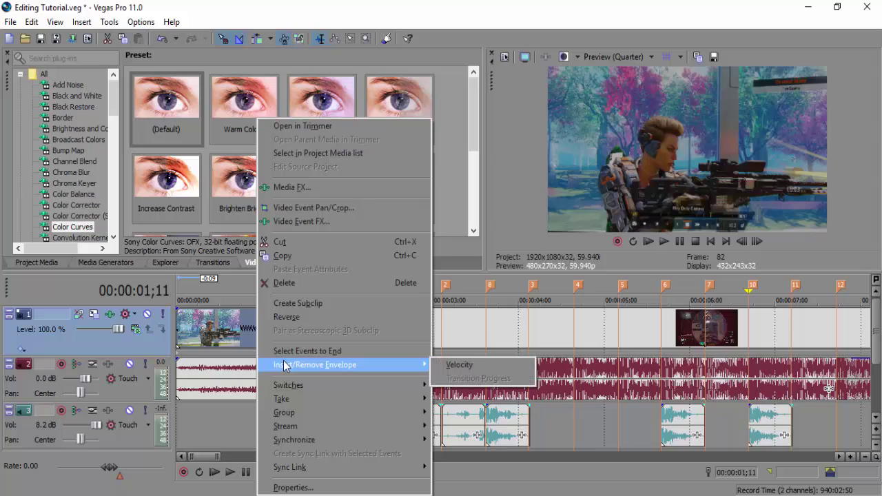
{"action": "left_click", "coordinate": [456, 365]}
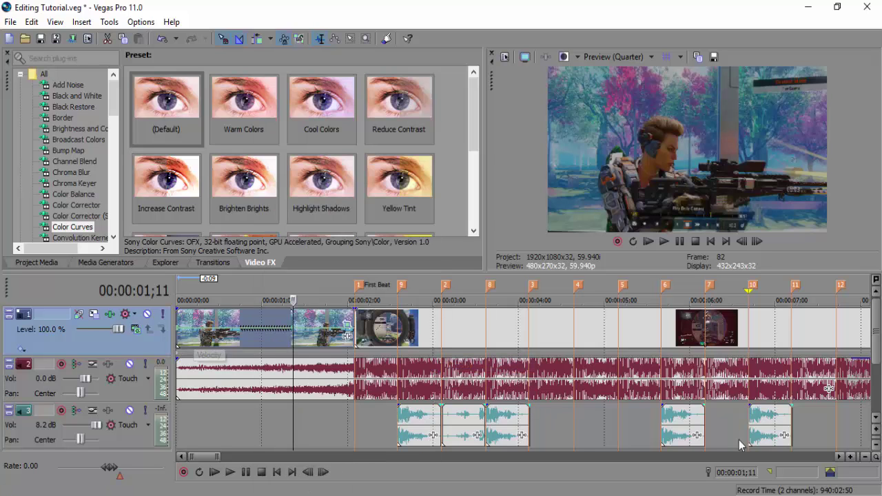
Step: Raise the first clip's velocity envelope to its maximum from the point at the clip's start
{"action": "left_click", "coordinate": [852, 457]}
{"action": "left_click", "coordinate": [851, 457]}
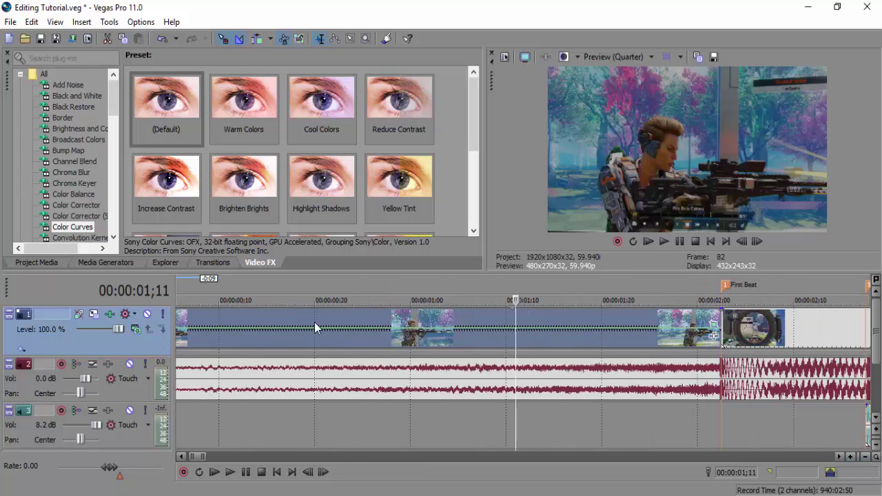
{"action": "double_click", "coordinate": [188, 457]}
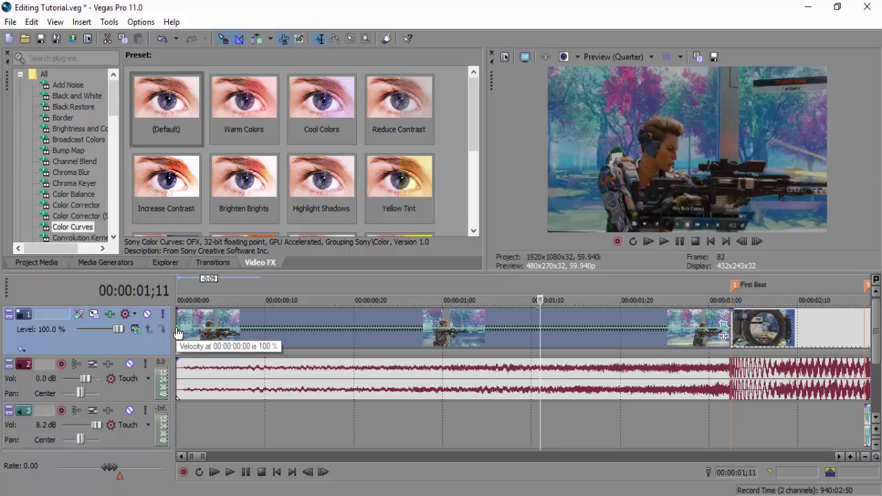
{"action": "left_click_drag", "start_coordinate": [177, 332], "coordinate": [182, 295]}
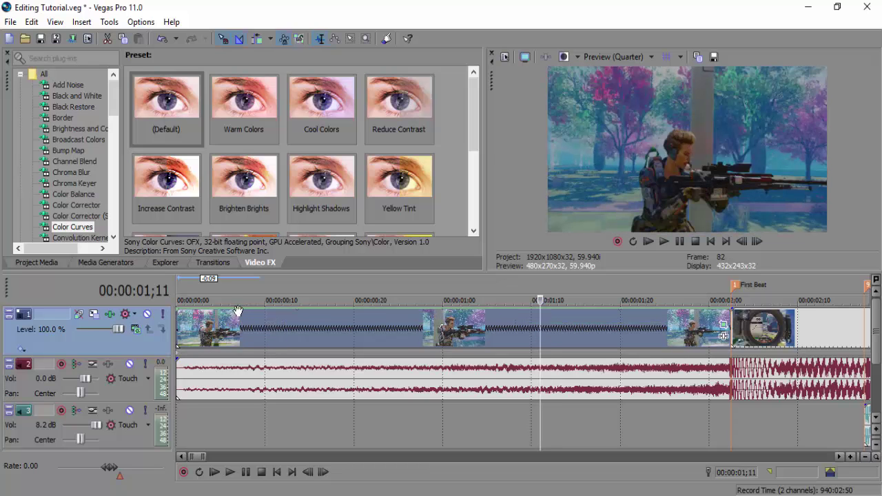
{"action": "left_click", "coordinate": [296, 321]}
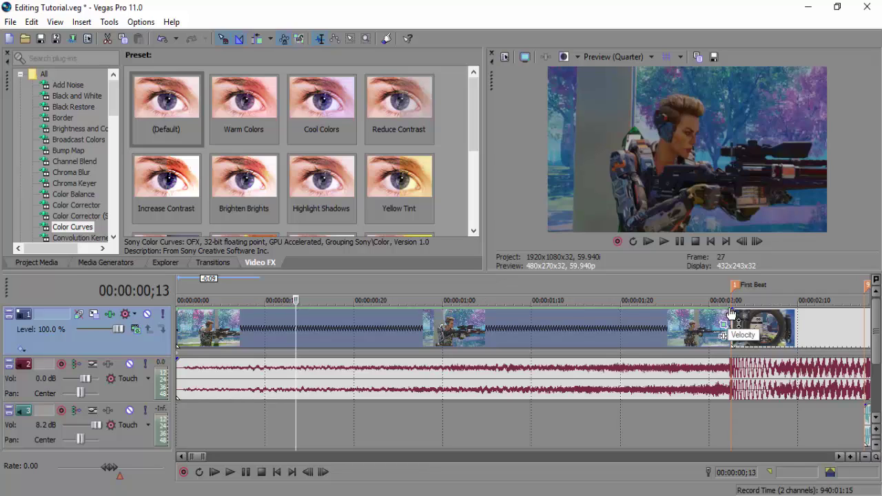
{"action": "left_click", "coordinate": [731, 314]}
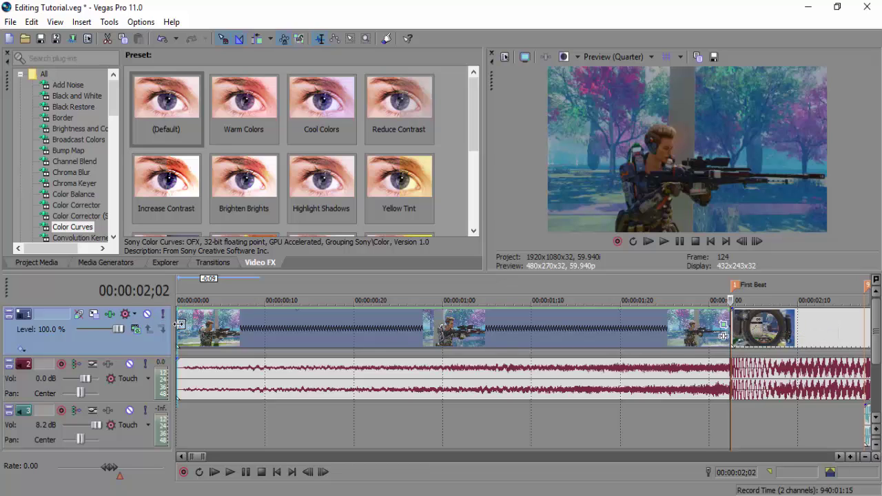
Step: Add a velocity point ten frames into the first clip, at 00:00:00;05, and lower its velocity to a custom value
{"action": "left_click", "coordinate": [178, 403]}
{"action": "left_click", "coordinate": [323, 472]}
{"action": "left_click", "coordinate": [323, 472]}
{"action": "left_click", "coordinate": [323, 472]}
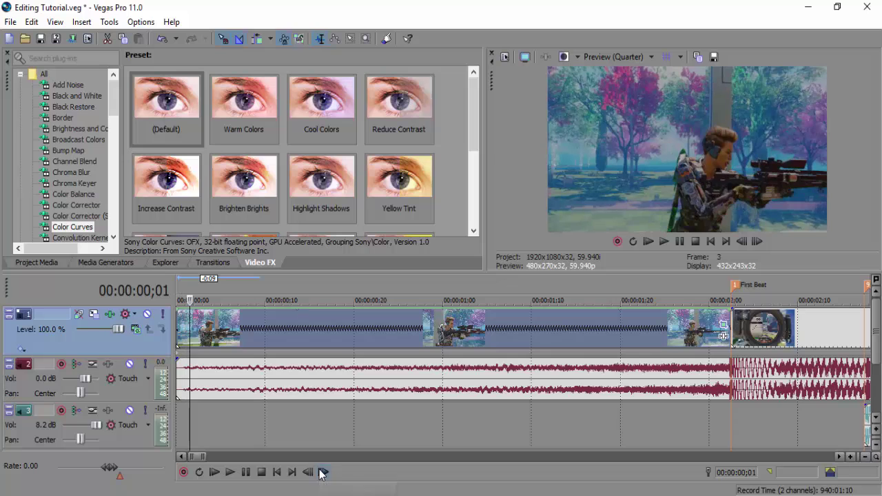
{"action": "left_click", "coordinate": [323, 471]}
{"action": "left_click", "coordinate": [323, 472]}
{"action": "left_click", "coordinate": [323, 472]}
{"action": "left_click", "coordinate": [323, 472]}
{"action": "left_click", "coordinate": [323, 471]}
{"action": "left_click", "coordinate": [323, 471]}
{"action": "left_click", "coordinate": [323, 472]}
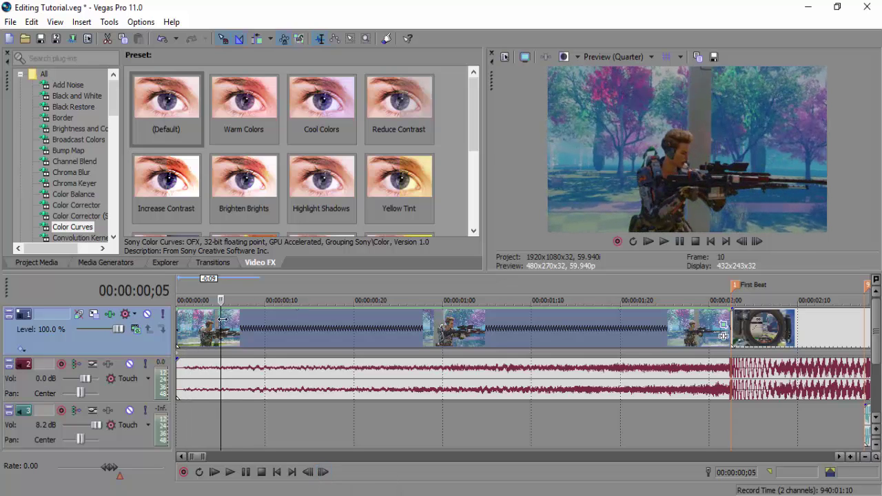
{"action": "right_click", "coordinate": [222, 312]}
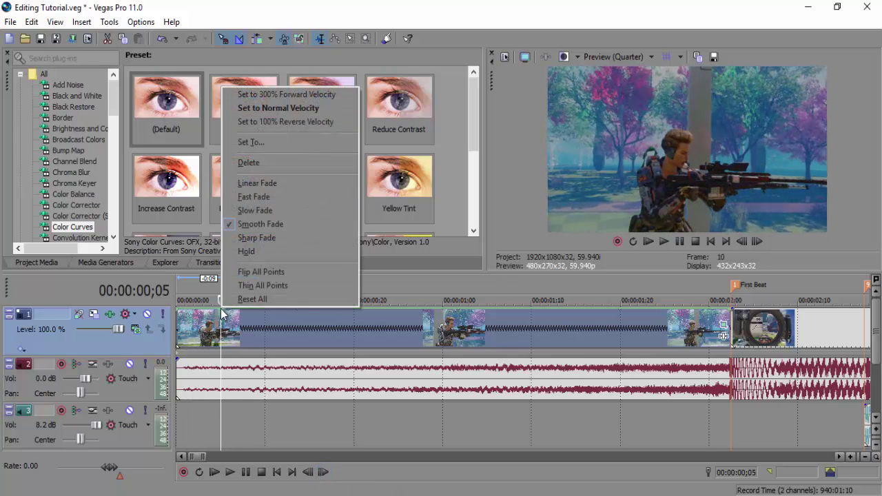
{"action": "left_click", "coordinate": [241, 141]}
{"action": "key", "text": "Return"}
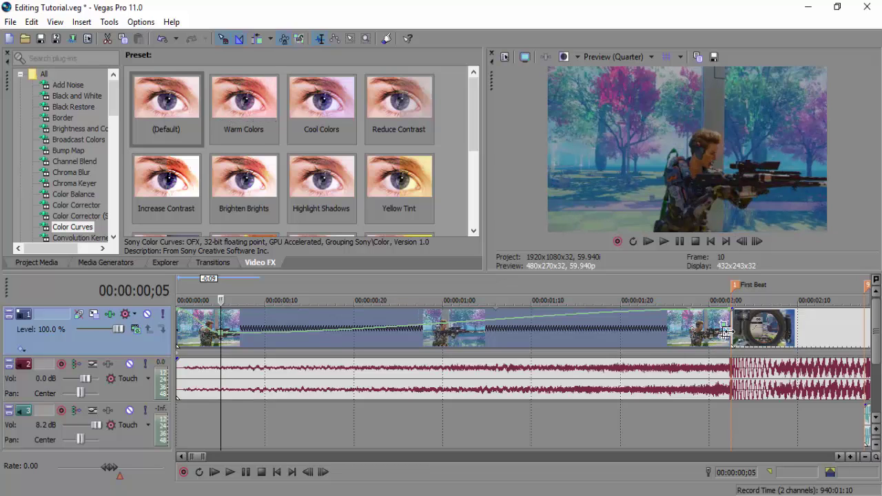
Step: Add a second velocity point about ten frames before the First Beat marker, at 00:00:01;27, and lower its velocity to a custom value
{"action": "left_click", "coordinate": [731, 330]}
{"action": "left_click", "coordinate": [742, 240]}
{"action": "left_click", "coordinate": [742, 237]}
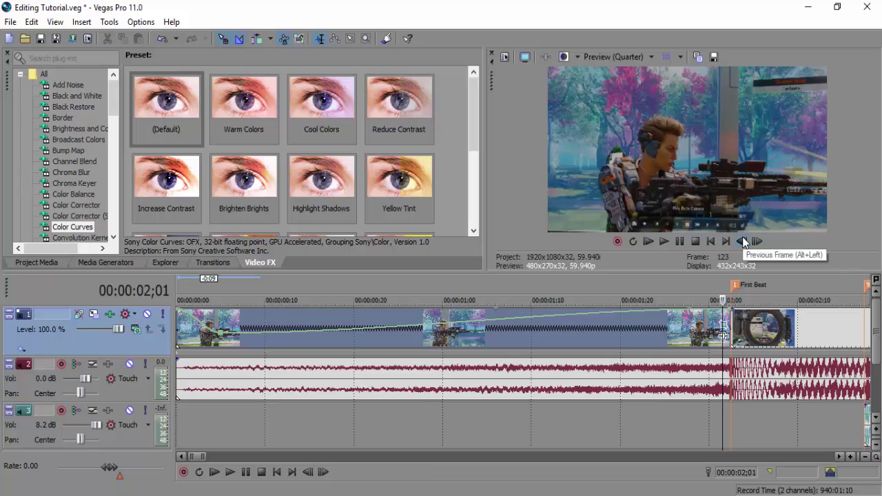
{"action": "left_click", "coordinate": [742, 237]}
{"action": "left_click", "coordinate": [741, 237]}
{"action": "left_click", "coordinate": [742, 237]}
{"action": "left_click", "coordinate": [742, 237]}
{"action": "left_click", "coordinate": [742, 237]}
{"action": "left_click", "coordinate": [741, 236]}
{"action": "left_click", "coordinate": [741, 236]}
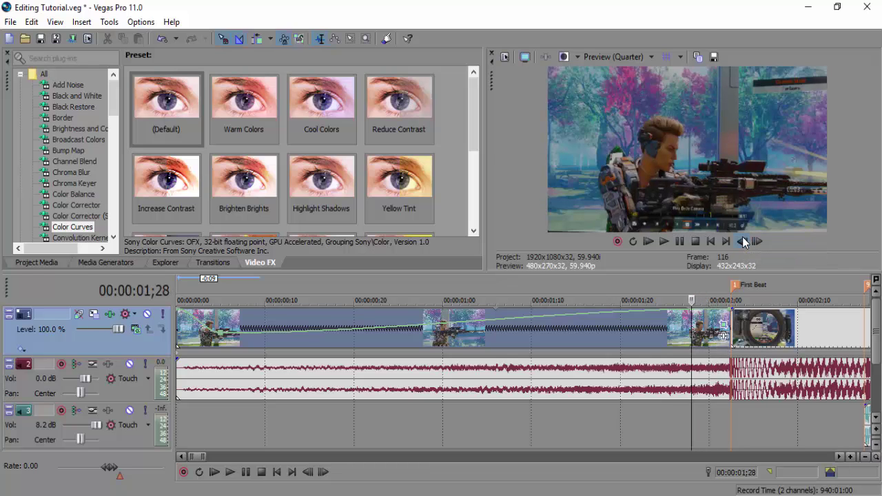
{"action": "left_click", "coordinate": [742, 237]}
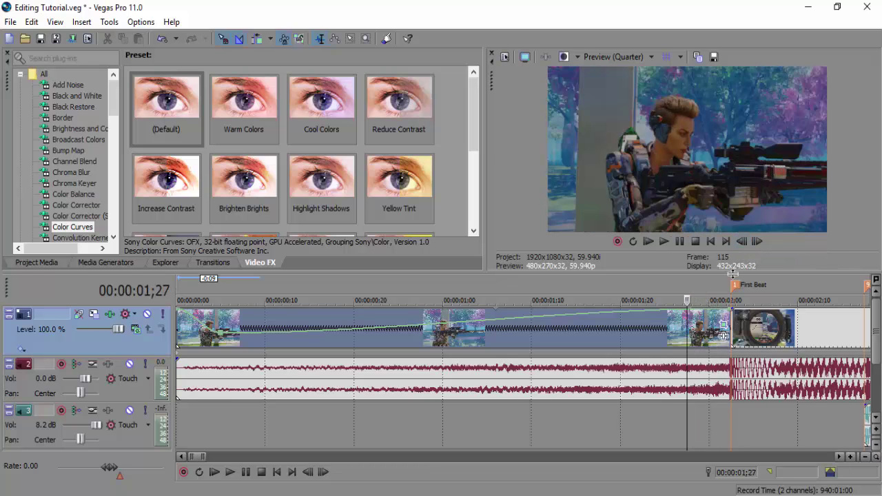
{"action": "right_click", "coordinate": [682, 311]}
{"action": "left_click", "coordinate": [698, 145]}
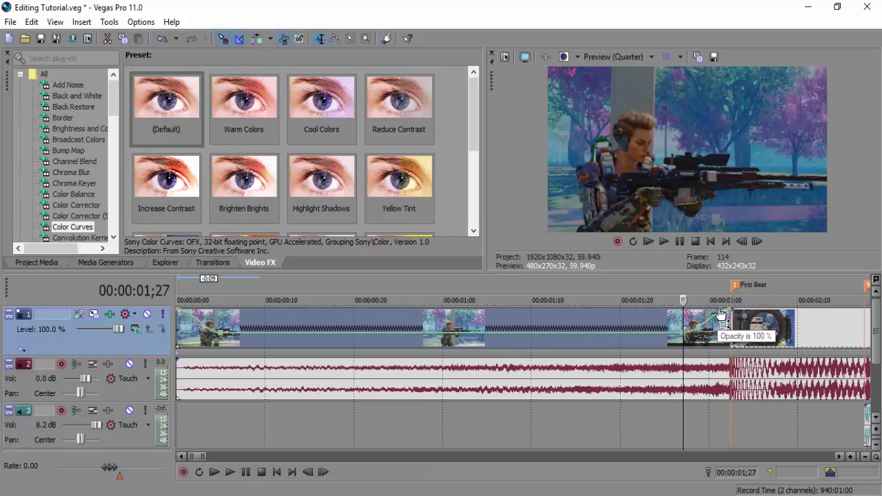
Step: Step through the frames at the cut, and move the first clip's second low velocity point to 00:00:01;28 at 45%
{"action": "left_click", "coordinate": [712, 332]}
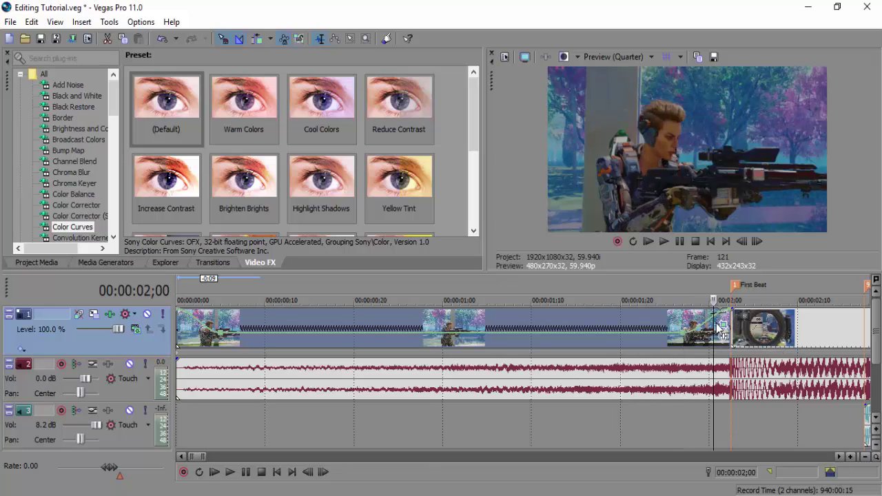
{"action": "left_click", "coordinate": [757, 241]}
{"action": "left_click", "coordinate": [757, 241]}
{"action": "left_click", "coordinate": [757, 241]}
{"action": "left_click", "coordinate": [757, 241]}
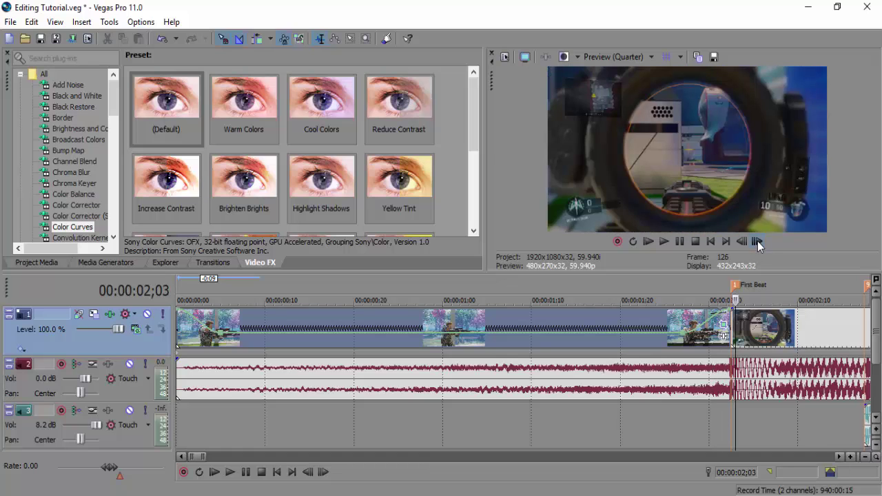
{"action": "left_click_drag", "start_coordinate": [684, 335], "coordinate": [695, 337]}
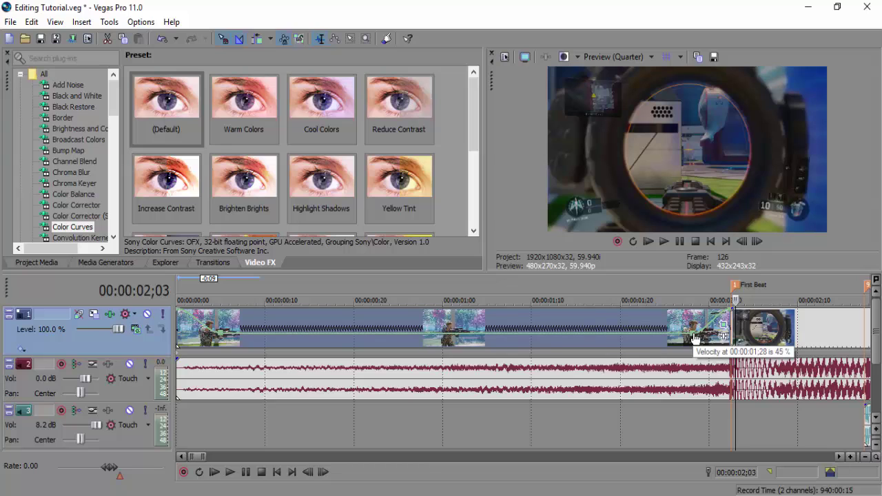
Step: Set the first clip's second low velocity point, at 00:00:01;28, to 50% velocity
{"action": "right_click", "coordinate": [695, 338]}
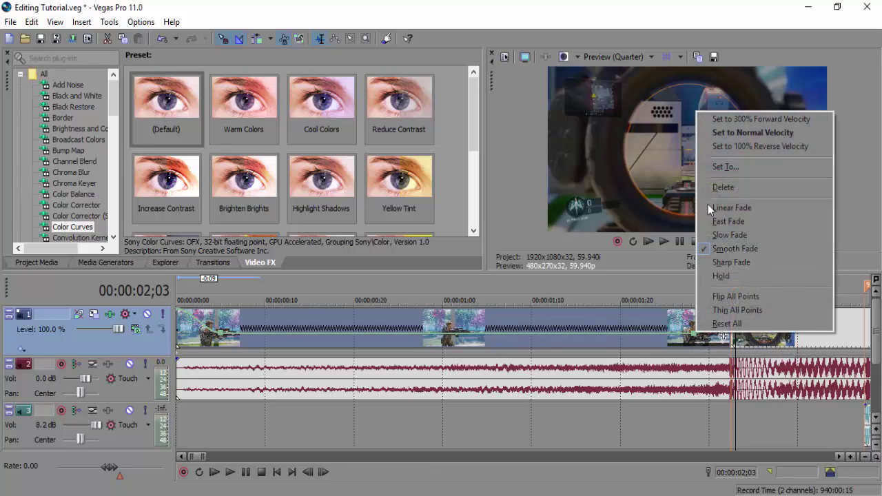
{"action": "left_click", "coordinate": [716, 168]}
{"action": "type", "text": "50"}
{"action": "key", "text": "Return"}
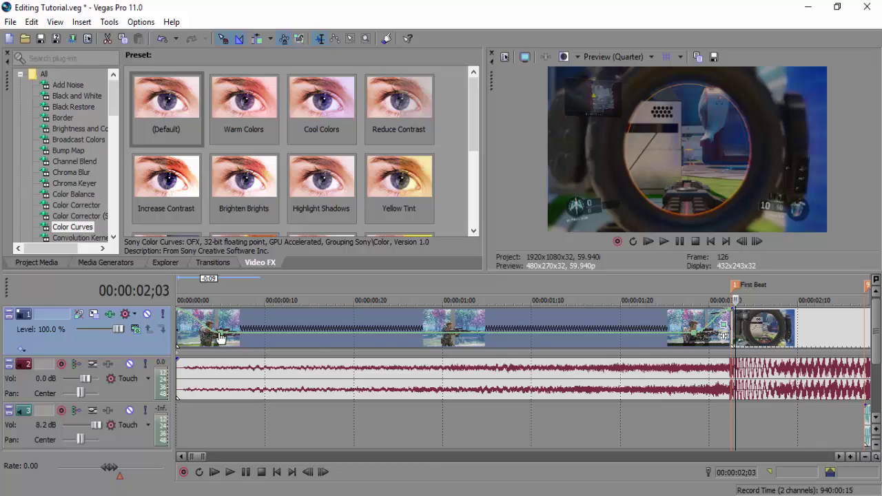
Step: Move the first clip's first low velocity point to 00:00:00;03 and open its velocity value for editing
{"action": "left_click_drag", "start_coordinate": [214, 337], "coordinate": [215, 337]}
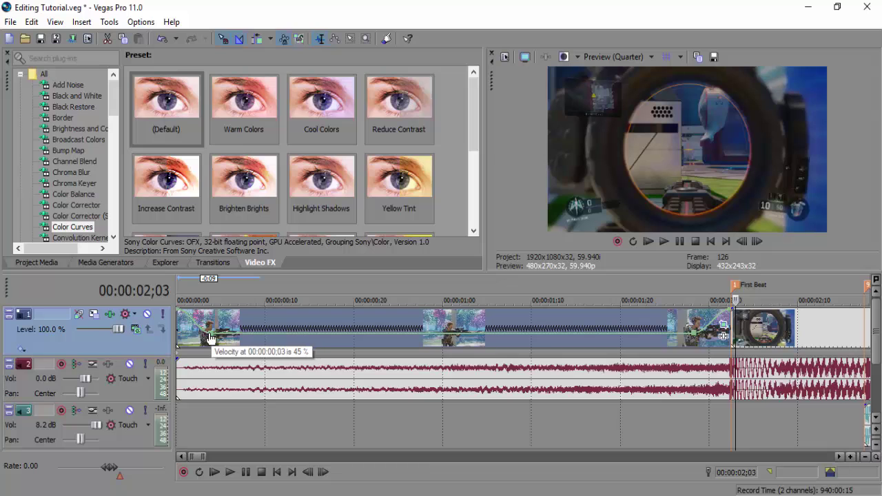
{"action": "right_click", "coordinate": [213, 332]}
{"action": "left_click", "coordinate": [248, 166]}
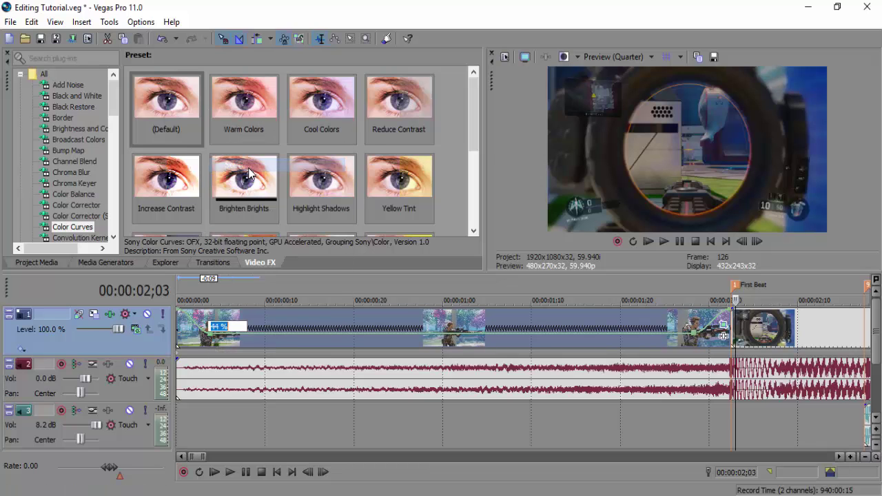
Step: Step frame by frame through the cut at the First Beat marker to check the transition between the clips
{"action": "left_click", "coordinate": [700, 315]}
{"action": "left_click", "coordinate": [761, 238]}
{"action": "left_click", "coordinate": [761, 238]}
{"action": "left_click", "coordinate": [761, 238]}
{"action": "left_click", "coordinate": [761, 237]}
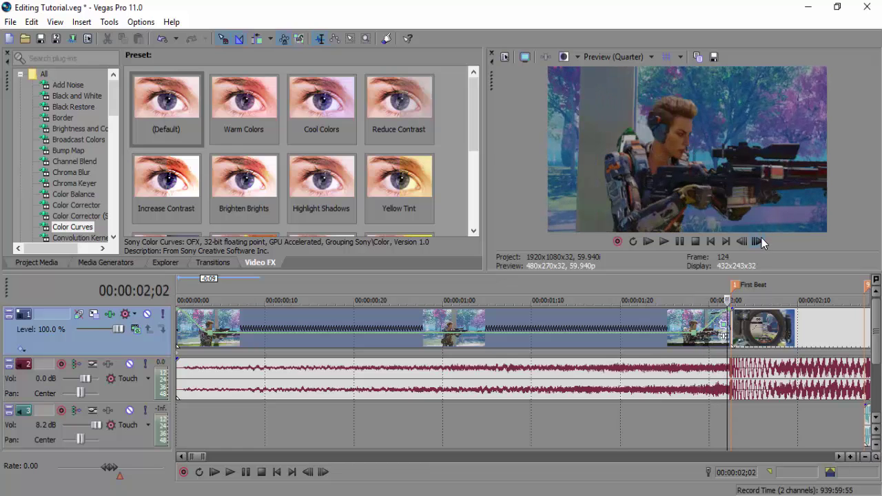
{"action": "left_click", "coordinate": [762, 238]}
{"action": "left_click", "coordinate": [761, 237]}
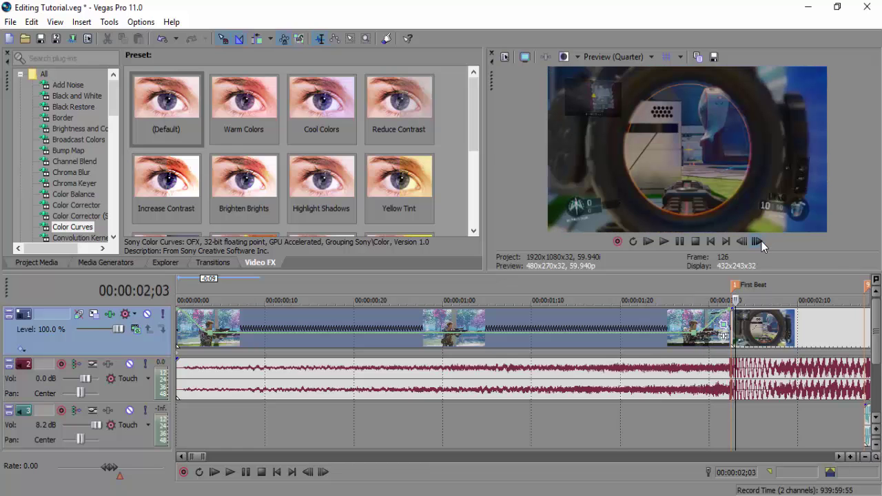
Step: Play the edit from the clip's start past the First Beat marker, and lower the speaker volume
{"action": "left_click", "coordinate": [186, 342]}
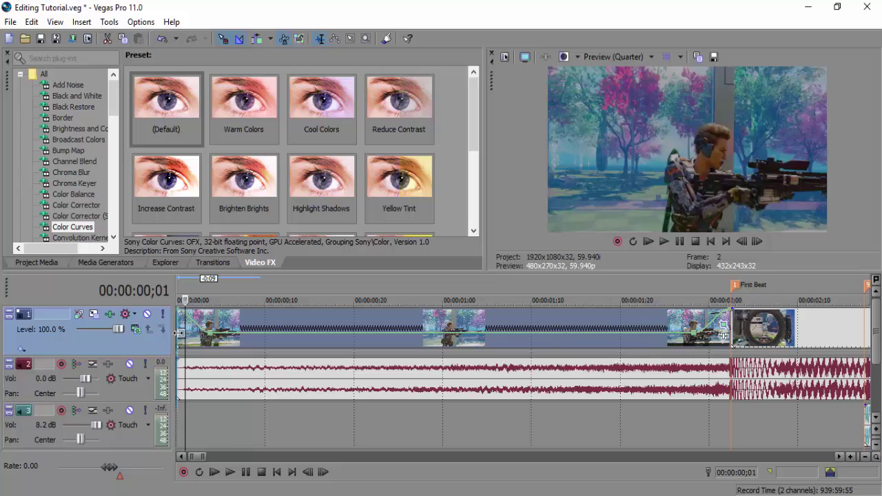
{"action": "left_click", "coordinate": [230, 472]}
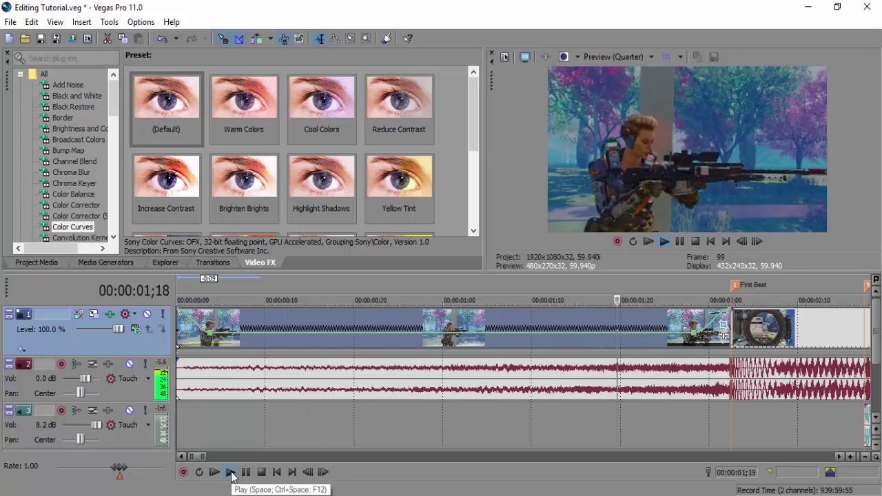
{"action": "left_click", "coordinate": [230, 472]}
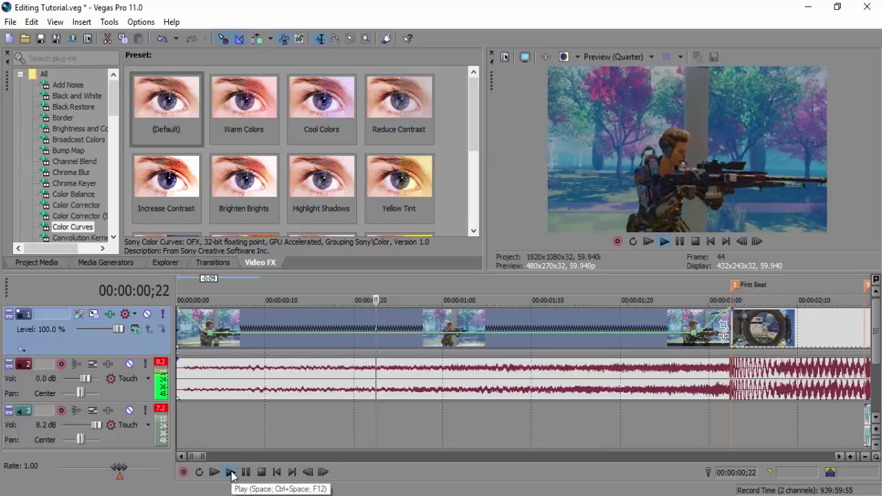
{"action": "left_click", "coordinate": [245, 472]}
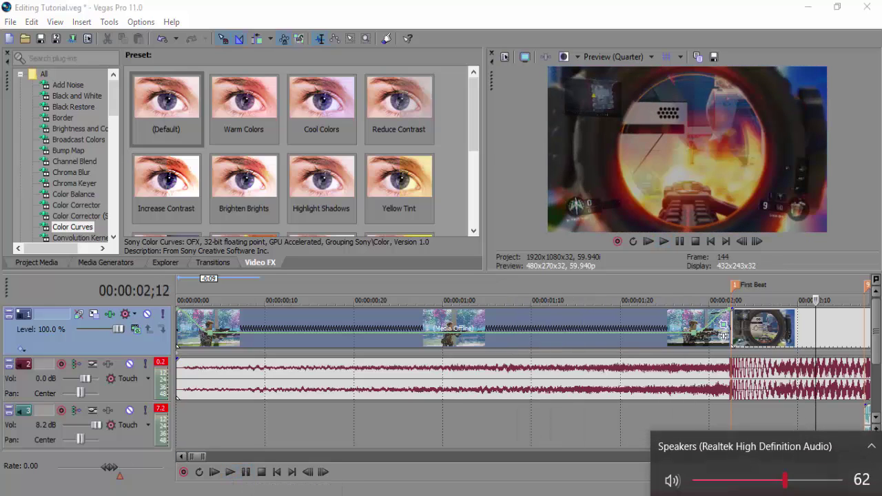
{"action": "left_click_drag", "start_coordinate": [785, 476], "coordinate": [737, 481]}
{"action": "left_click", "coordinate": [537, 491]}
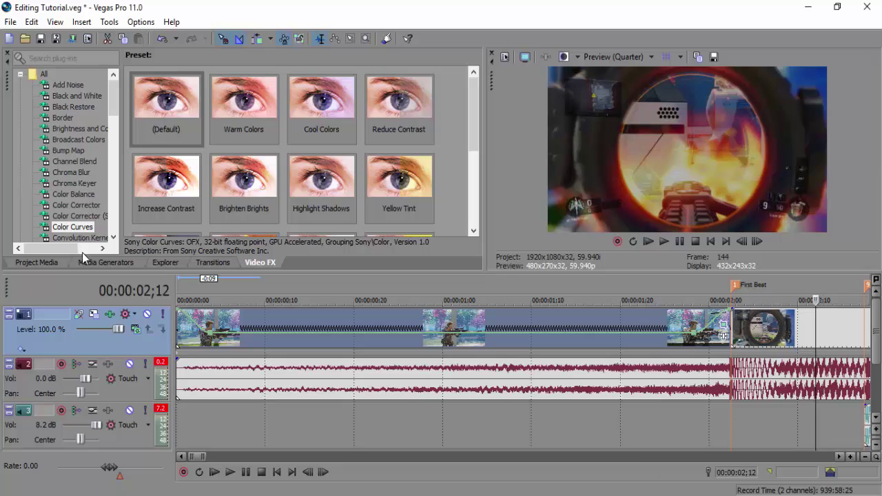
Step: Open Event Pan/Crop for the first clip at its start and restore the crop frame to its full size
{"action": "left_click", "coordinate": [178, 326]}
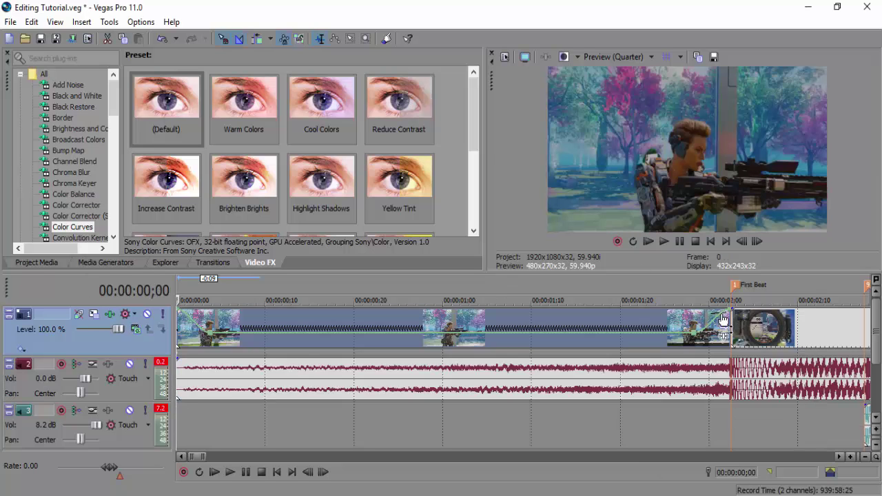
{"action": "left_click", "coordinate": [724, 328]}
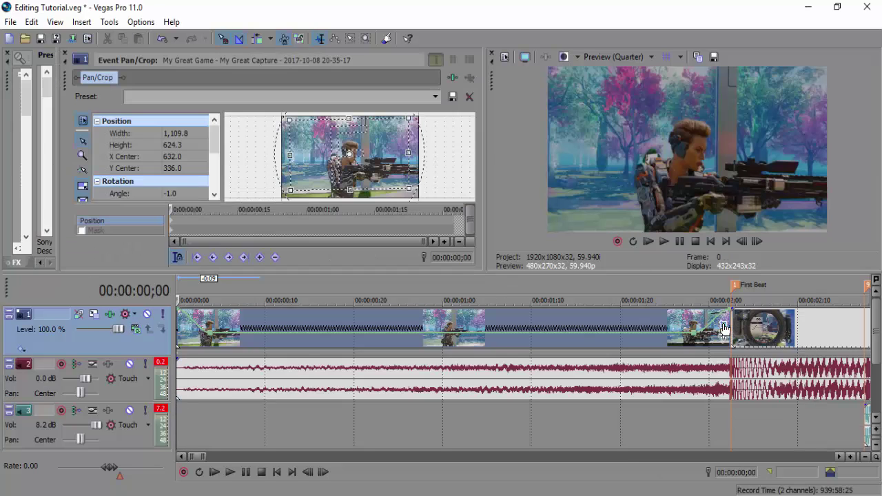
{"action": "right_click", "coordinate": [172, 220]}
{"action": "right_click", "coordinate": [317, 154]}
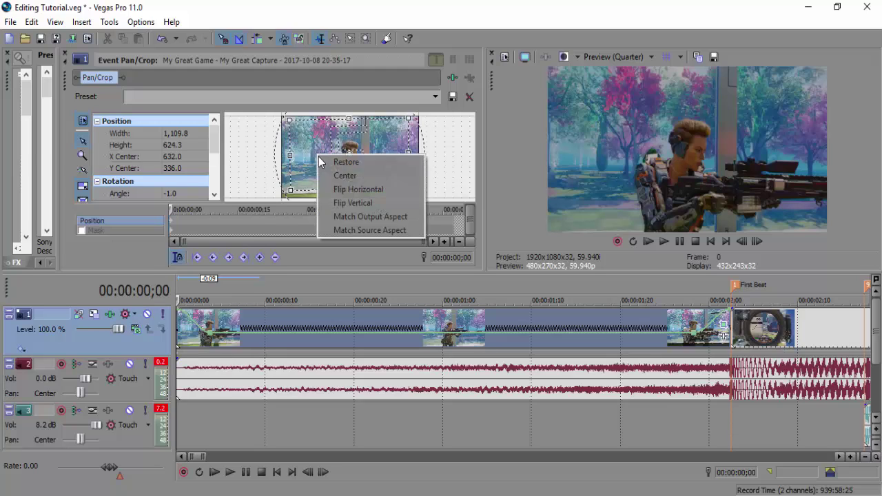
{"action": "left_click", "coordinate": [329, 161]}
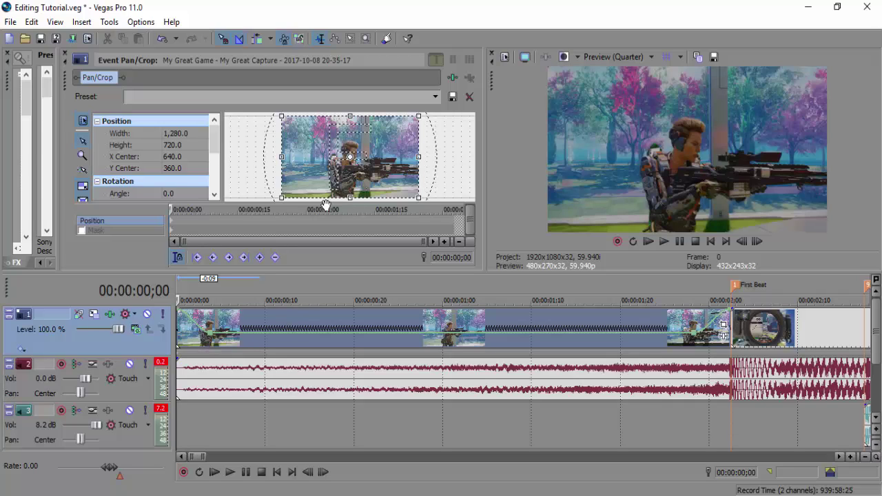
Step: Add Pan/Crop position keyframes at the clip's end, 00:00:02;02, and at 00:00:00;22 and 00:00:01;16
{"action": "left_click", "coordinate": [455, 222]}
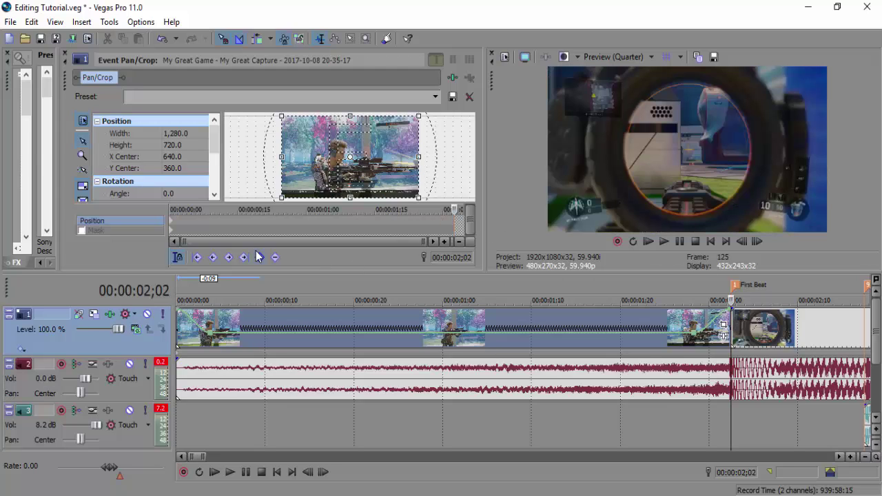
{"action": "left_click", "coordinate": [243, 220]}
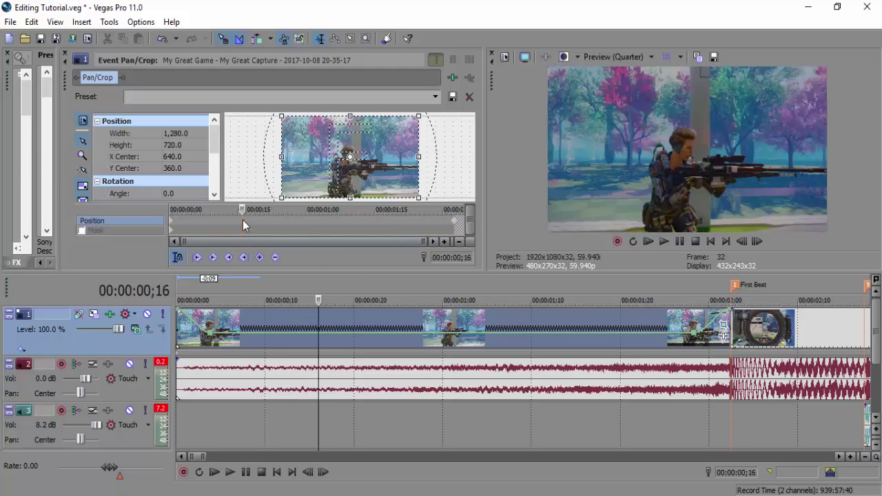
{"action": "left_click", "coordinate": [246, 220]}
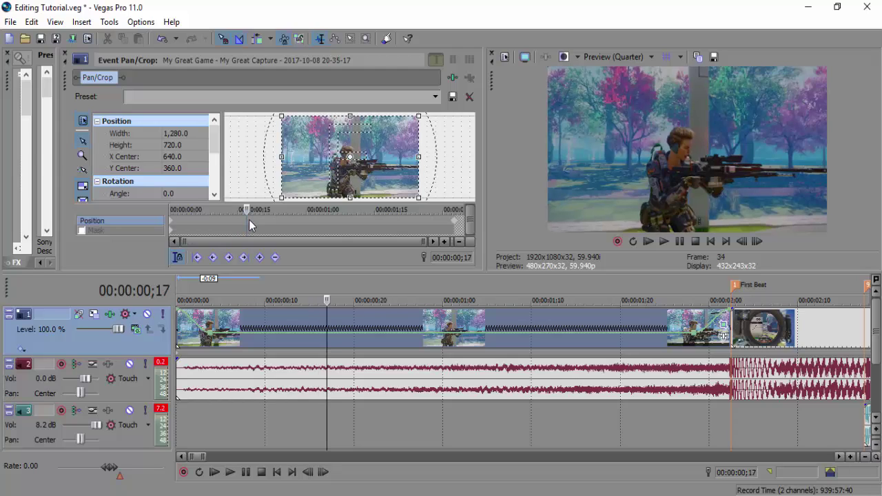
{"action": "left_click", "coordinate": [251, 220]}
{"action": "left_click", "coordinate": [259, 222]}
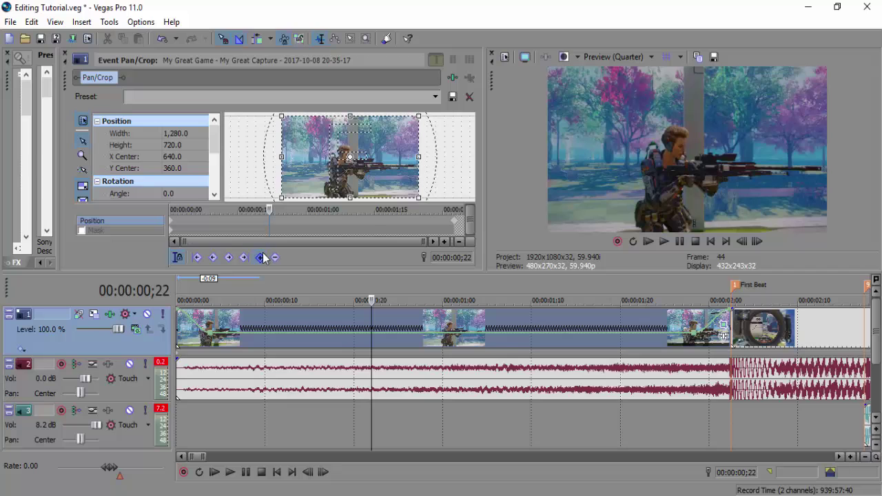
{"action": "left_click", "coordinate": [378, 222]}
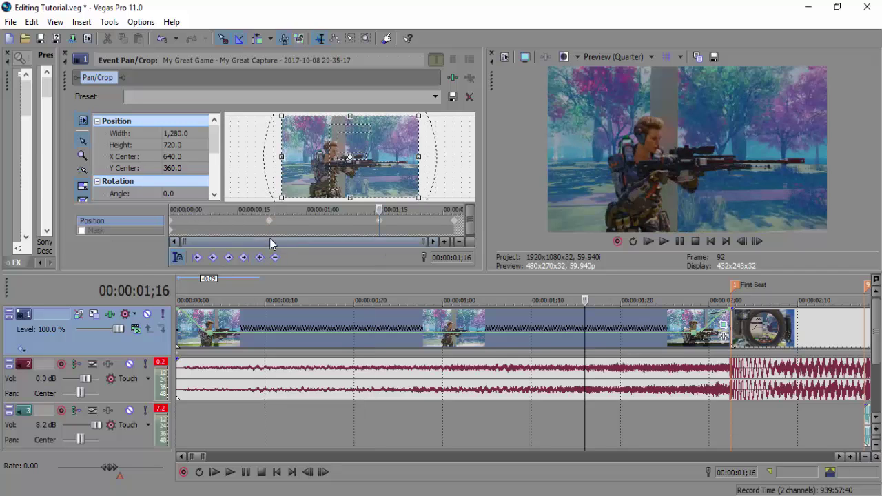
Step: Move the third Pan/Crop position keyframe to 00:00:01;15 and return to the starting keyframe
{"action": "mouse_move", "coordinate": [268, 222]}
{"action": "left_mouse_down"}
{"action": "mouse_move", "coordinate": [189, 219]}
{"action": "mouse_move", "coordinate": [254, 220]}
{"action": "left_mouse_up"}
{"action": "left_click", "coordinate": [355, 220]}
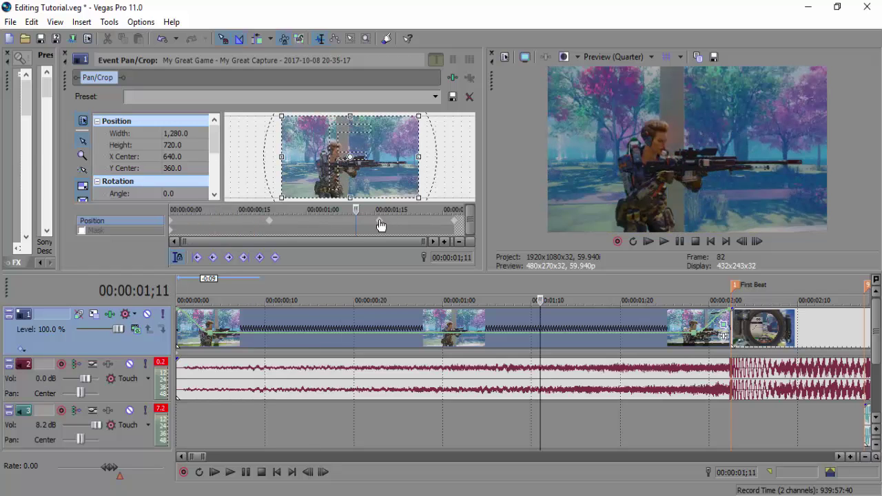
{"action": "left_click", "coordinate": [374, 223]}
{"action": "left_click_drag", "start_coordinate": [434, 219], "coordinate": [445, 221]}
{"action": "left_click", "coordinate": [334, 231]}
{"action": "left_click", "coordinate": [275, 221]}
{"action": "key", "text": "Home"}
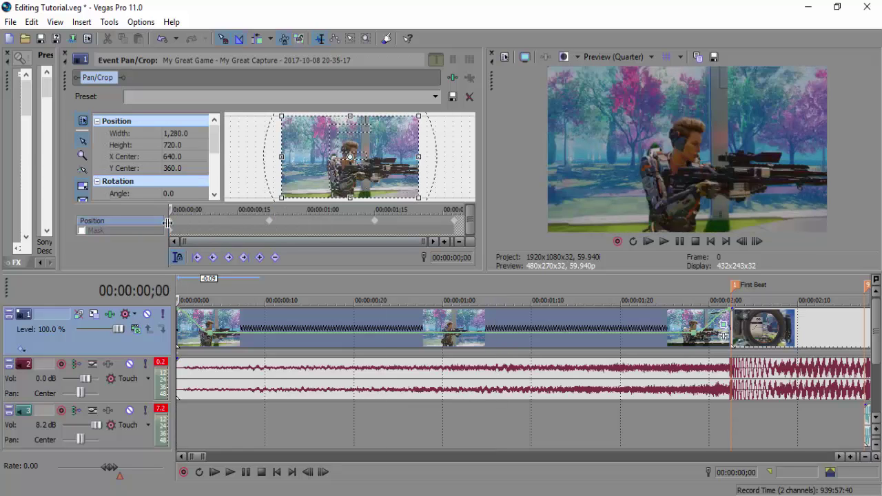
Step: At the starting keyframe, shrink the crop frame to about 1,022 × 575, centre it at about 664, 348, and set its angle to 1.0
{"action": "left_click_drag", "start_coordinate": [350, 197], "coordinate": [360, 182]}
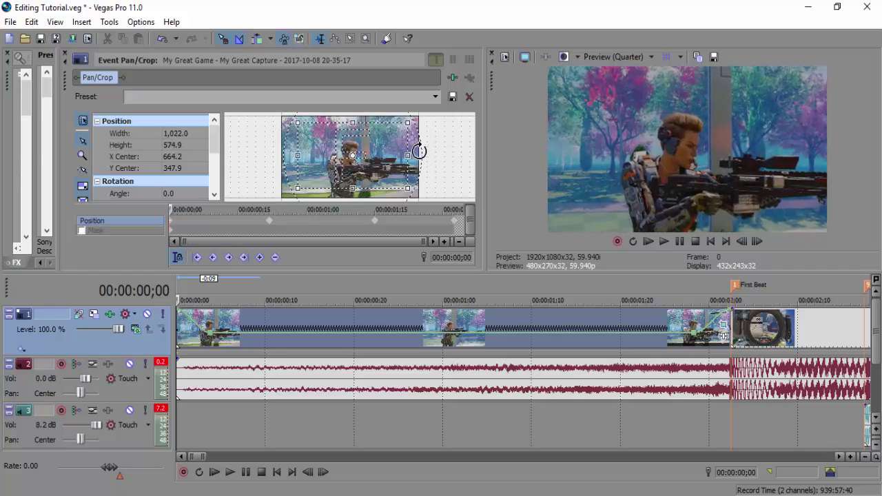
{"action": "left_click_drag", "start_coordinate": [418, 151], "coordinate": [417, 148]}
{"action": "left_click", "coordinate": [184, 192]}
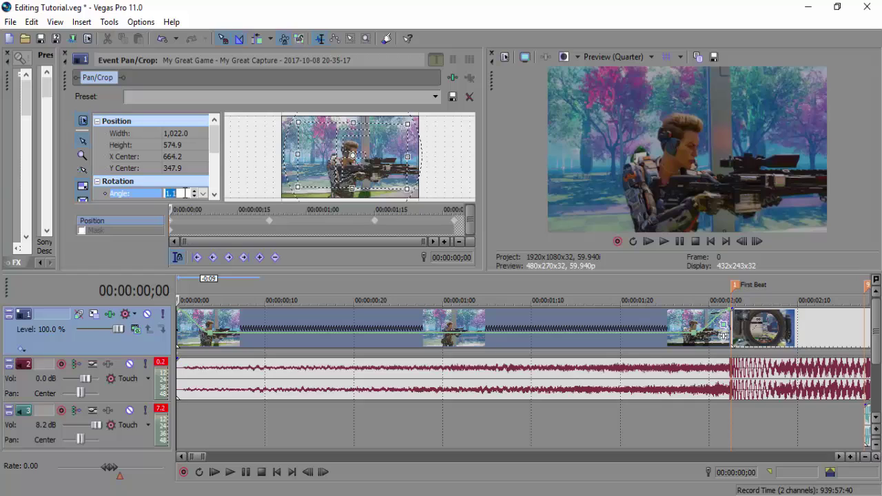
{"action": "type", "text": "1.0"}
{"action": "key", "text": "Return"}
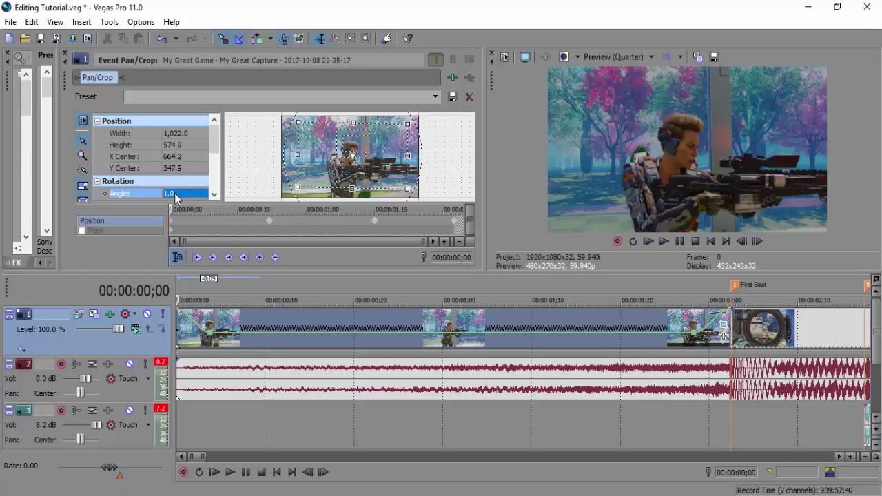
Step: Change the starting keyframe's rotation angle to -1.0
{"action": "left_click", "coordinate": [189, 194]}
{"action": "left_click", "coordinate": [194, 196]}
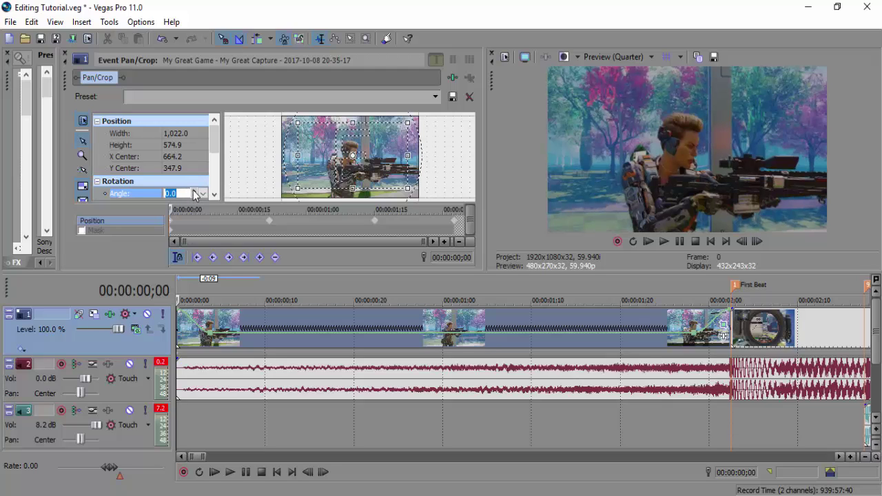
{"action": "left_click", "coordinate": [195, 194]}
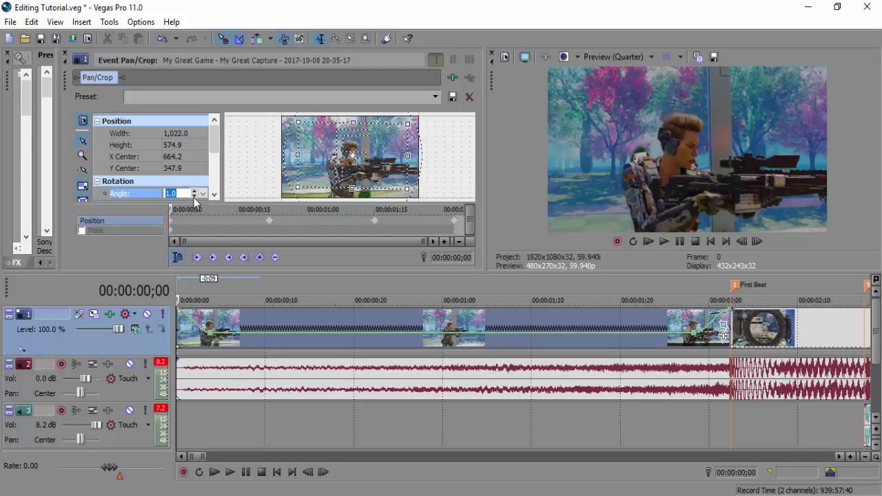
{"action": "left_click", "coordinate": [195, 197]}
{"action": "left_click", "coordinate": [195, 197]}
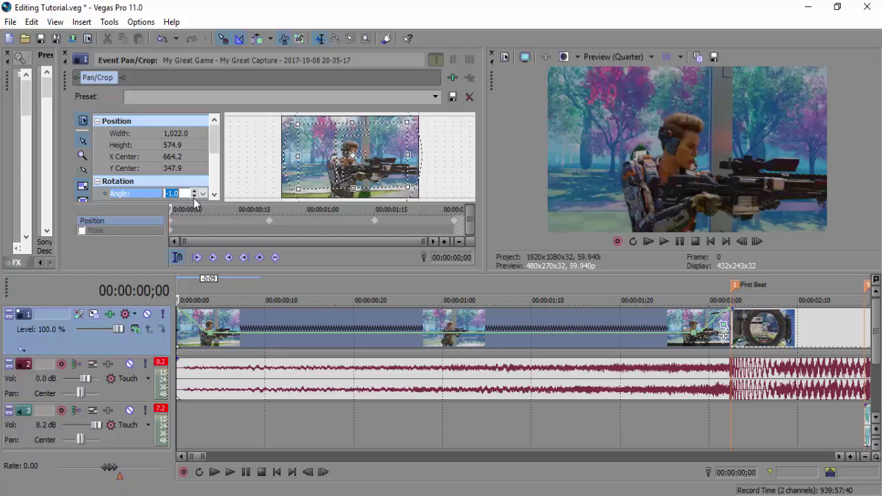
Step: At the 00:00:00;22 keyframe, shrink the crop frame to about 850 × 478 around the character and set its angle to 1.0
{"action": "left_click", "coordinate": [268, 221]}
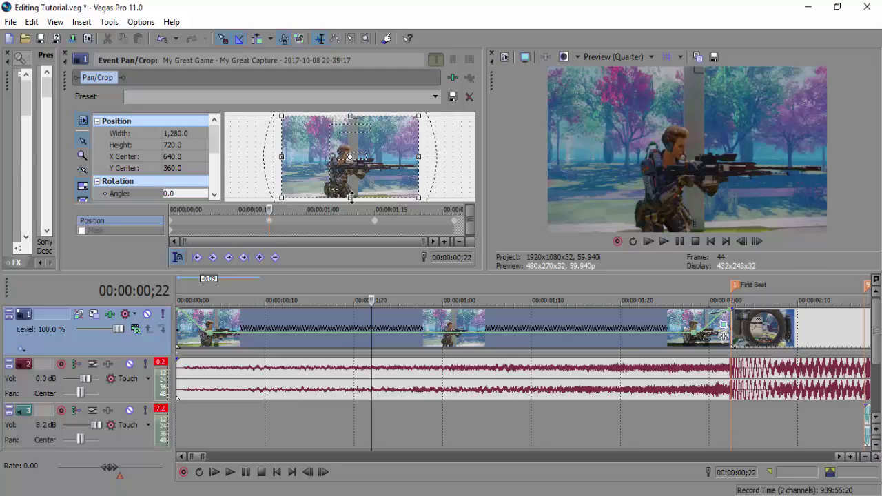
{"action": "left_click", "coordinate": [175, 223]}
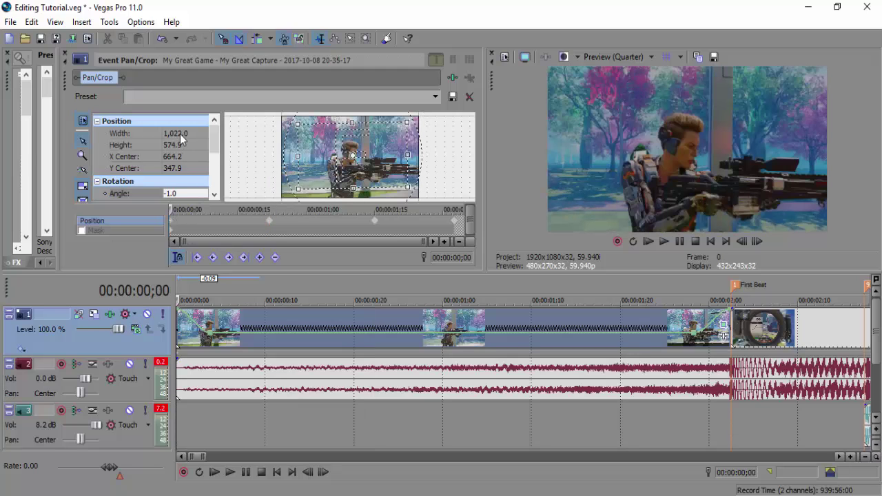
{"action": "left_click", "coordinate": [268, 221]}
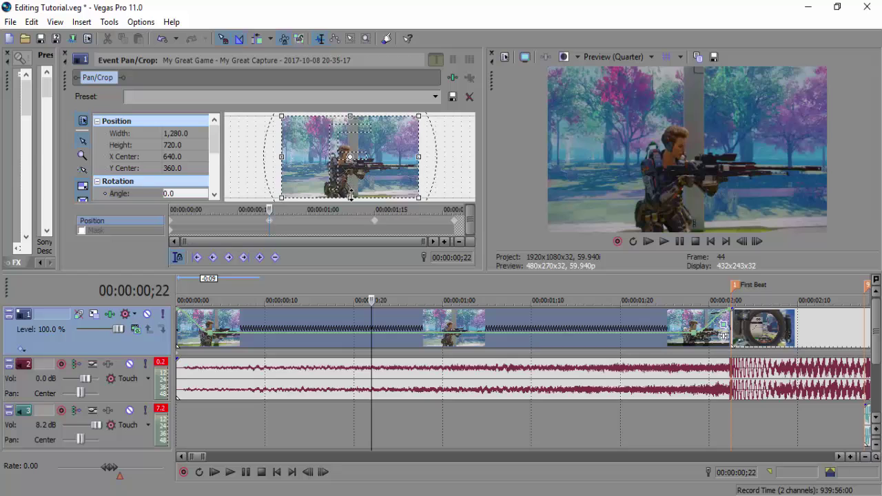
{"action": "left_click_drag", "start_coordinate": [351, 193], "coordinate": [364, 167]}
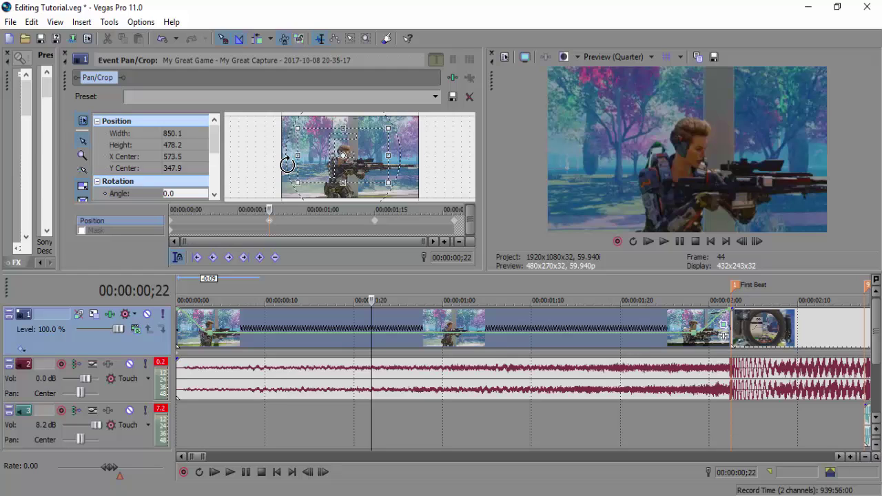
{"action": "left_click_drag", "start_coordinate": [287, 164], "coordinate": [286, 159]}
{"action": "left_click", "coordinate": [188, 192]}
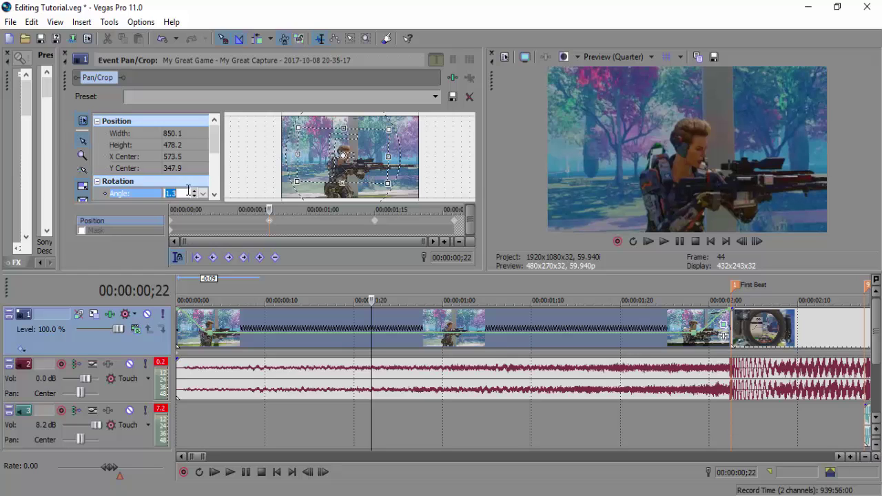
{"action": "type", "text": "1.0"}
{"action": "key", "text": "Return"}
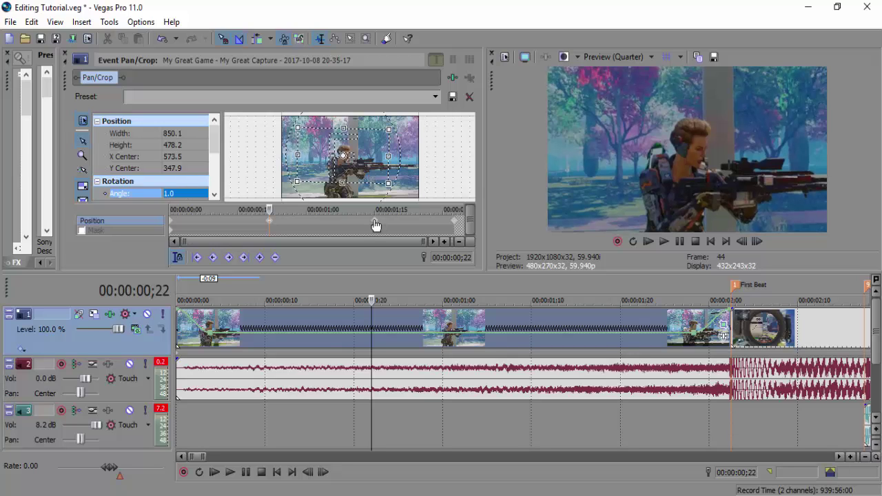
Step: At the 00:00:01;15 keyframe, shrink the crop frame to about 850 × 478, centre it at about 471, 318, and set its angle to -1.0
{"action": "left_click", "coordinate": [375, 222]}
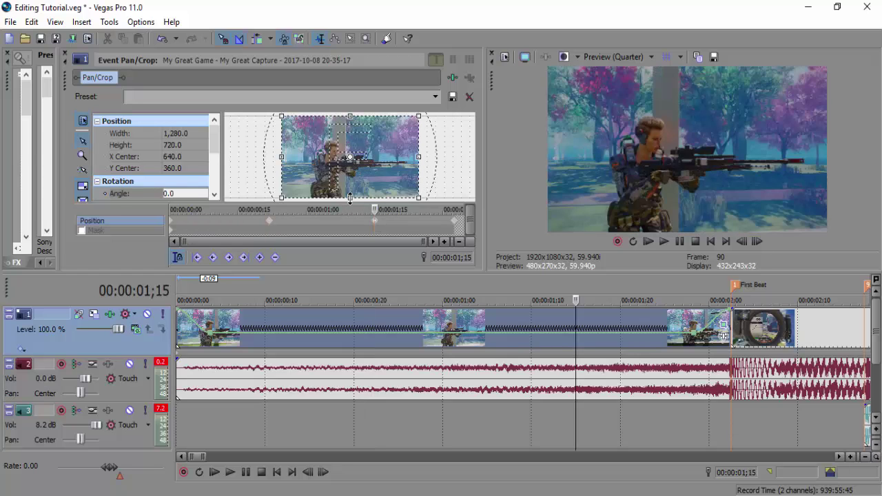
{"action": "left_click_drag", "start_coordinate": [350, 197], "coordinate": [353, 163]}
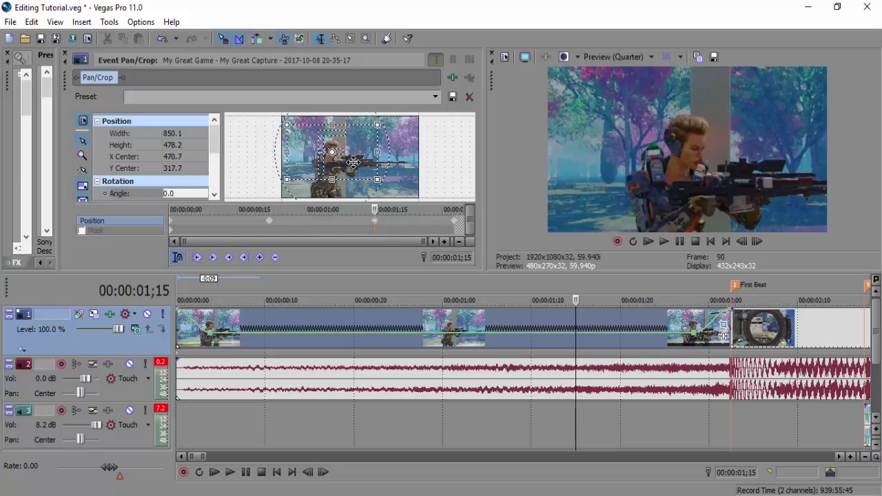
{"action": "left_click", "coordinate": [197, 193]}
{"action": "left_click", "coordinate": [194, 196]}
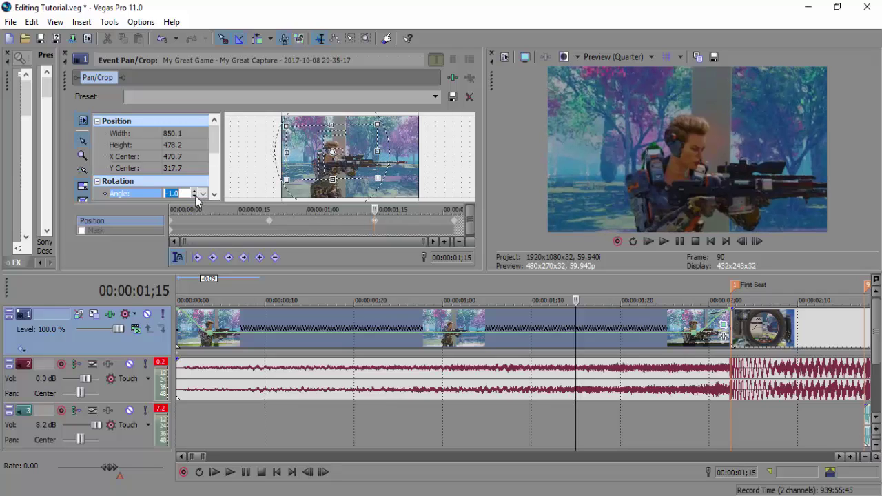
{"action": "left_click", "coordinate": [256, 173]}
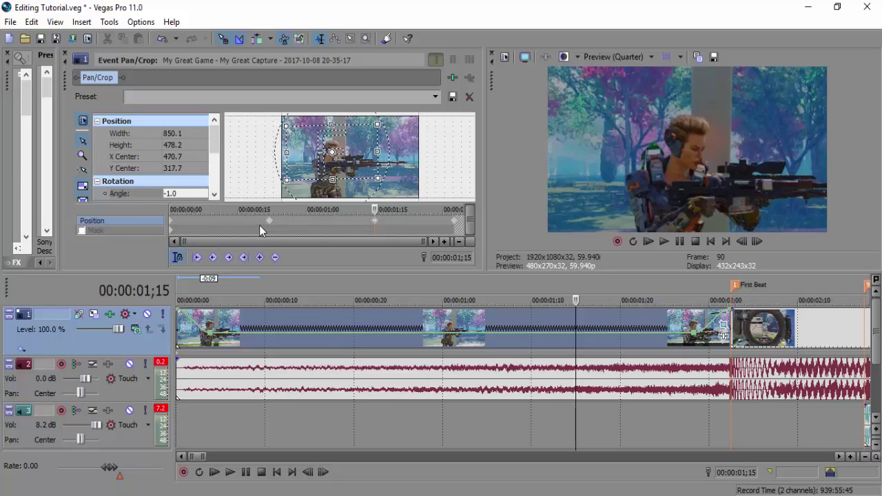
{"action": "left_click", "coordinate": [267, 228]}
{"action": "left_click", "coordinate": [172, 225]}
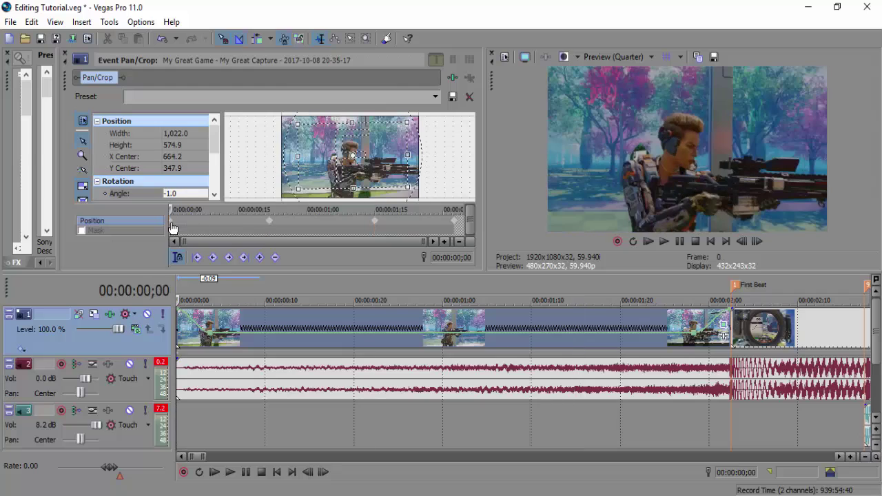
{"action": "left_click", "coordinate": [374, 226]}
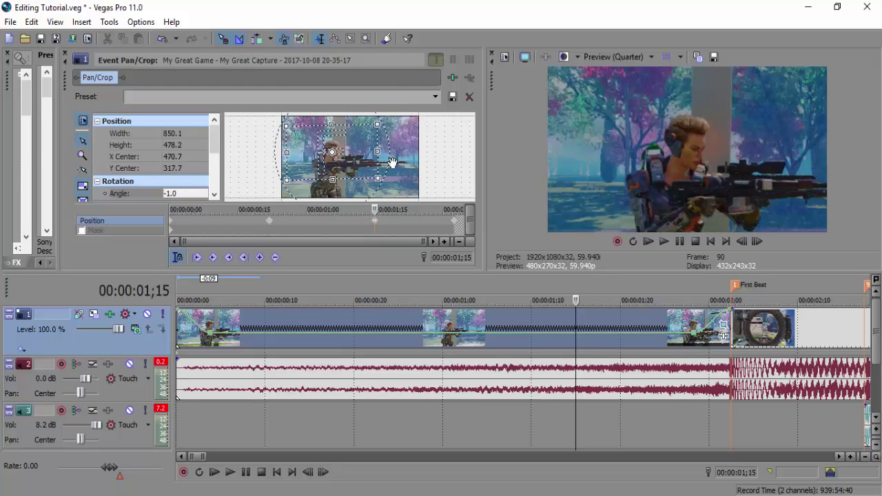
Step: At the last keyframe, set the angle to 1.0 and shrink the crop frame to about 592 × 333, centred at about 519, 348
{"action": "left_click", "coordinate": [454, 228]}
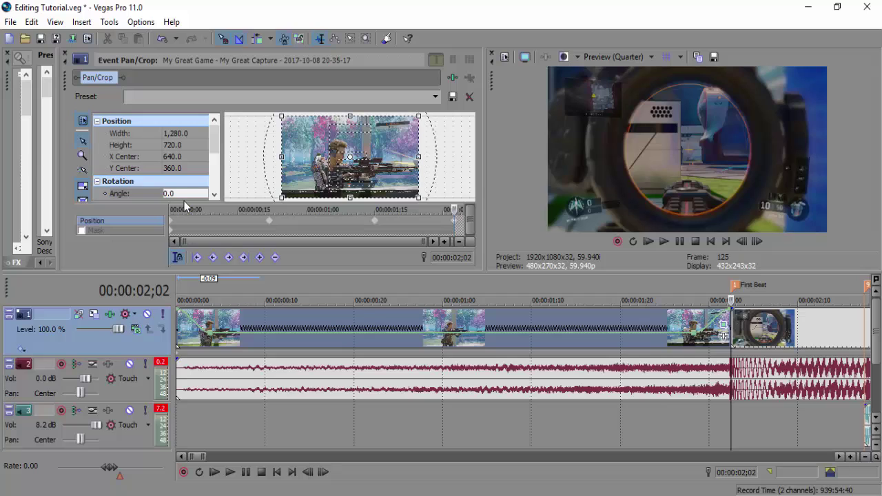
{"action": "left_click", "coordinate": [180, 194]}
{"action": "type", "text": "1"}
{"action": "key", "text": "Return"}
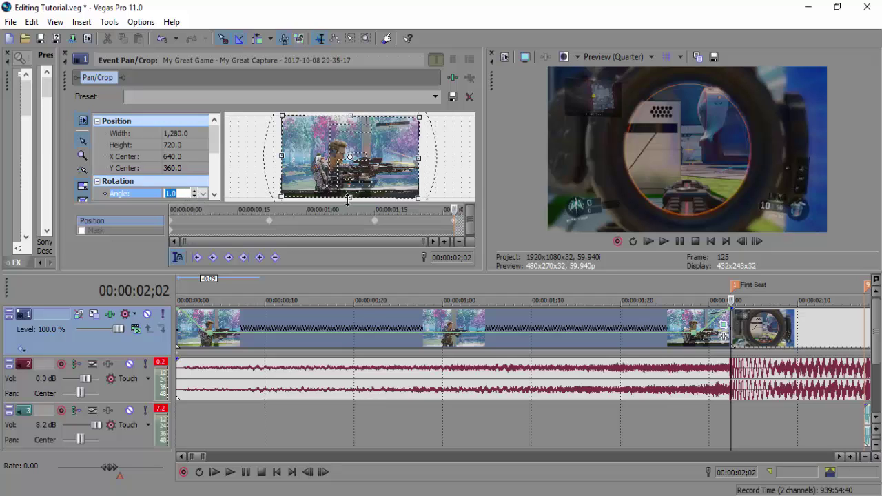
{"action": "left_click_drag", "start_coordinate": [348, 200], "coordinate": [348, 169]}
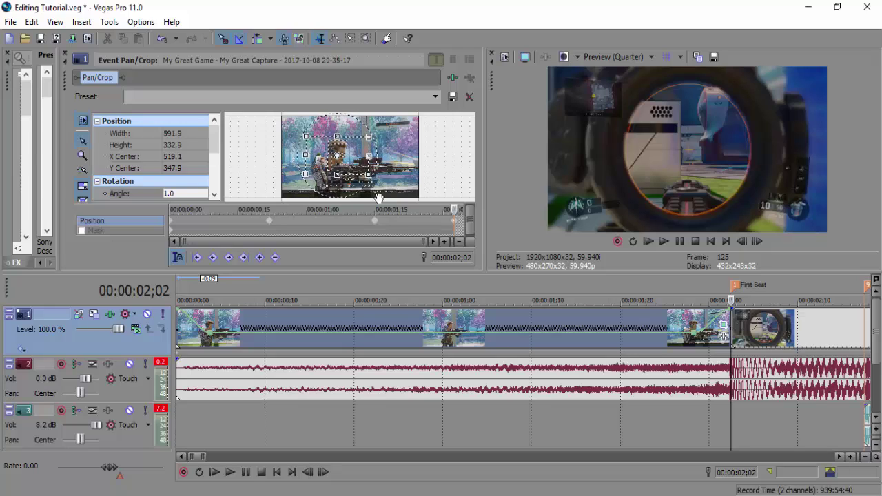
Step: One frame before the last keyframe, centre the crop frame on the character's head at about 584, 275 and resize it to about 620 × 349
{"action": "left_click", "coordinate": [741, 241]}
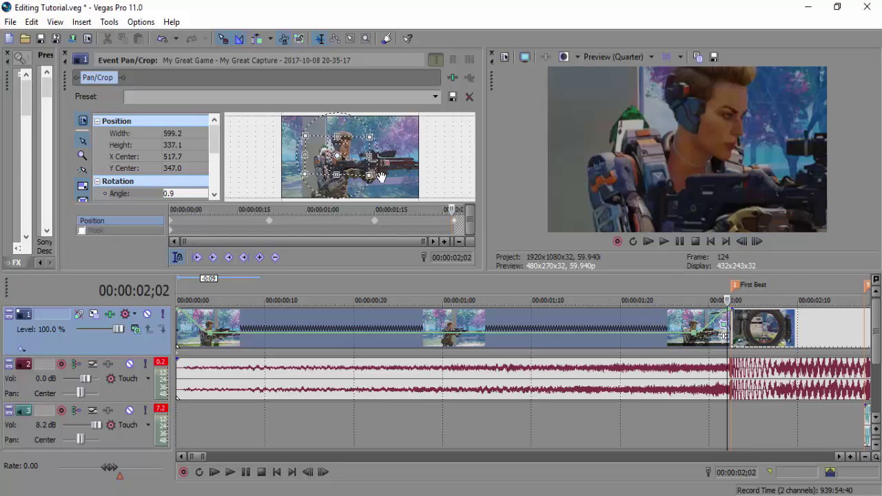
{"action": "left_click_drag", "start_coordinate": [352, 157], "coordinate": [358, 149]}
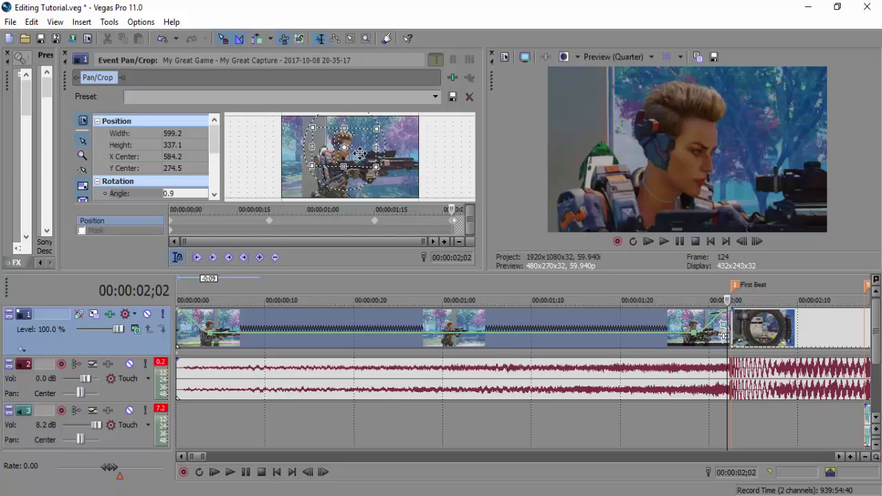
{"action": "left_click_drag", "start_coordinate": [344, 166], "coordinate": [345, 167]}
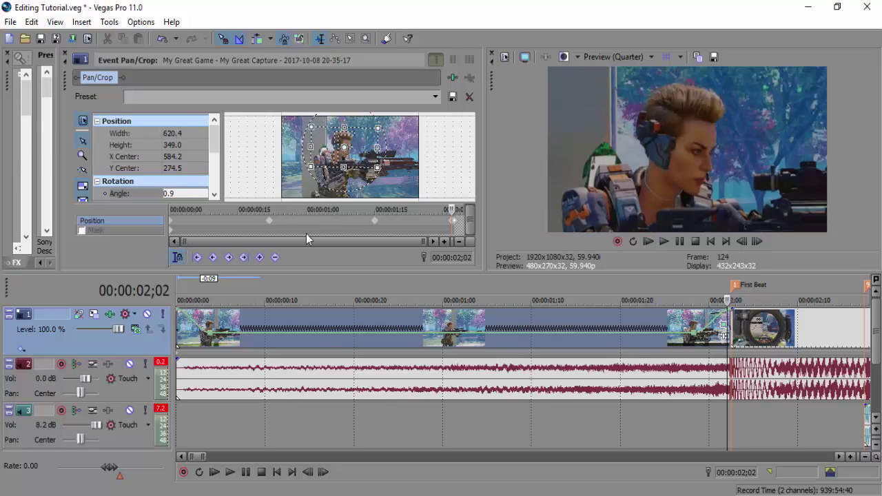
{"action": "left_click", "coordinate": [180, 194]}
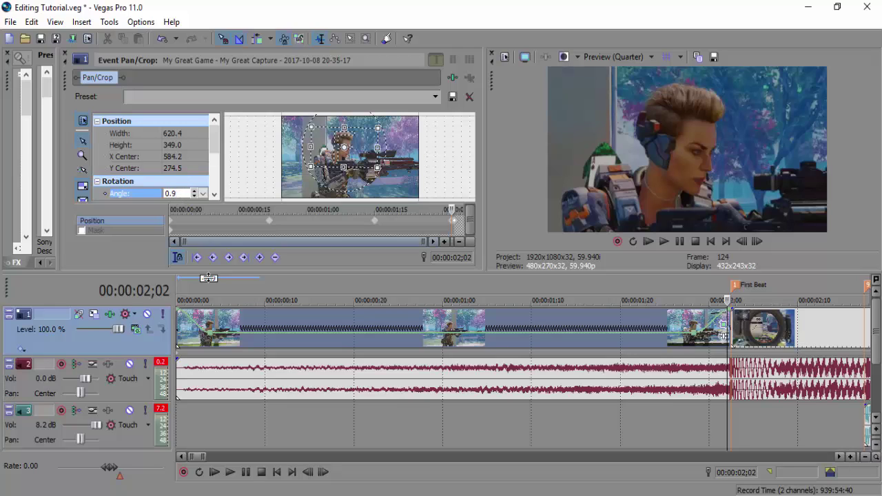
Step: Play the opening clip from its start to check the Pan/Crop zoom and rotation up to the First Beat marker
{"action": "left_click", "coordinate": [183, 333]}
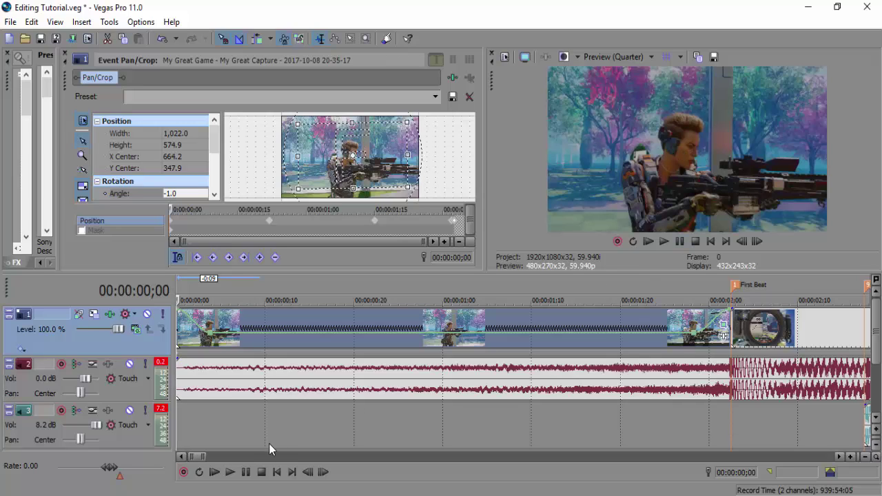
{"action": "left_click", "coordinate": [231, 473]}
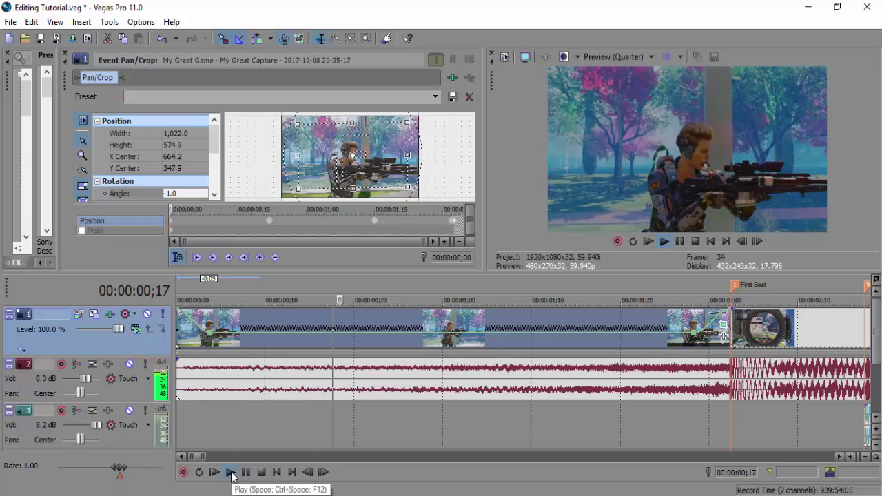
{"action": "left_click", "coordinate": [231, 473]}
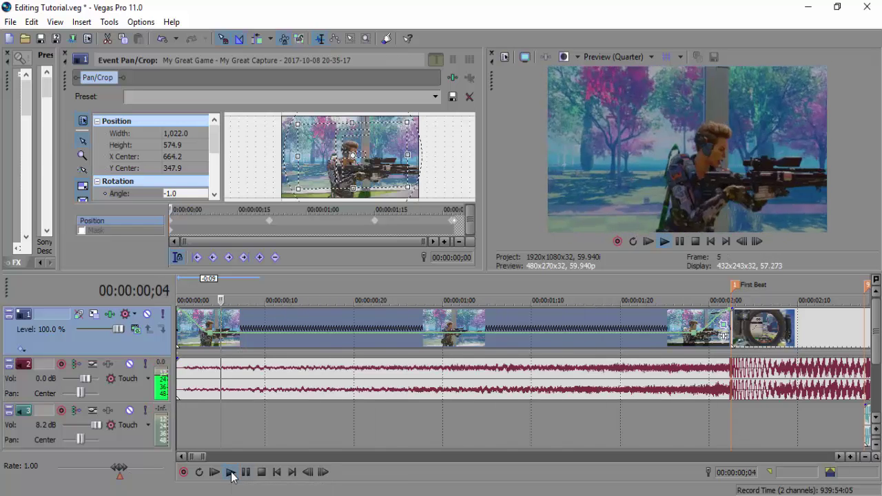
{"action": "left_click", "coordinate": [231, 473]}
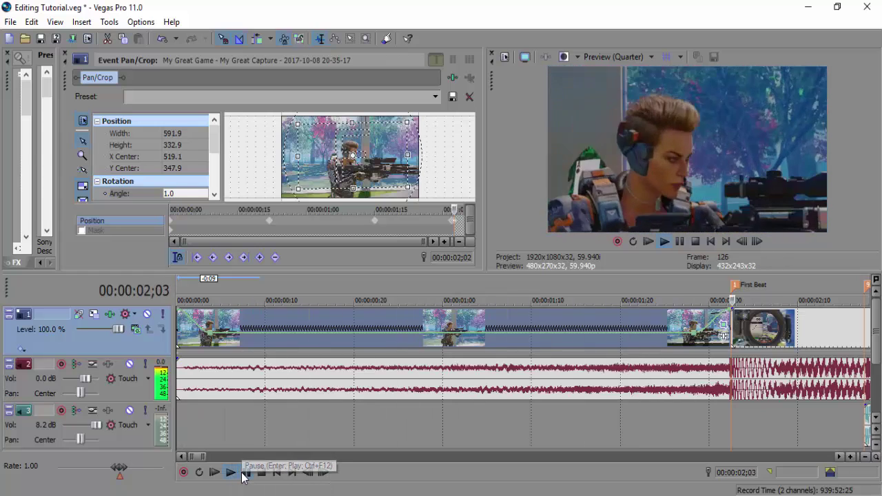
Step: Add a Pan/Crop position keyframe at 00:00:01;26 by moving the crop frame's centre to about 421, 319
{"action": "left_click", "coordinate": [452, 222]}
{"action": "left_click", "coordinate": [418, 223]}
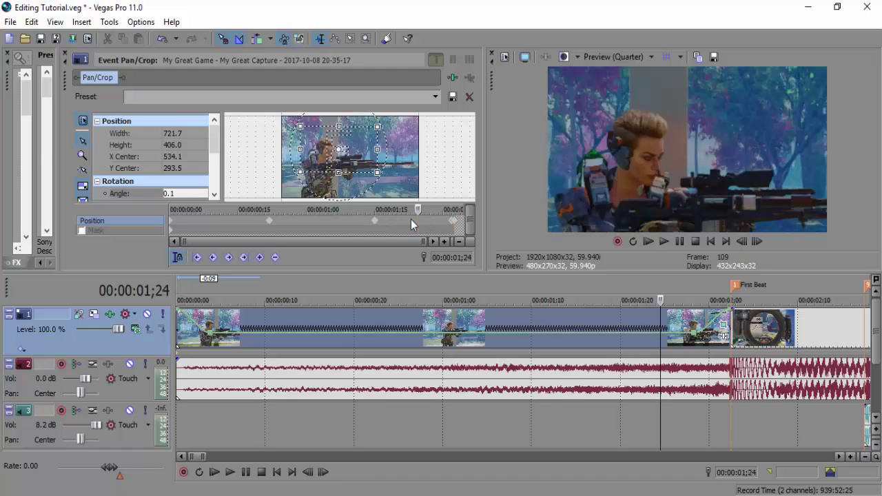
{"action": "mouse_move", "coordinate": [387, 217]}
{"action": "left_mouse_down"}
{"action": "mouse_move", "coordinate": [452, 222]}
{"action": "mouse_move", "coordinate": [399, 220]}
{"action": "mouse_move", "coordinate": [452, 216]}
{"action": "mouse_move", "coordinate": [427, 219]}
{"action": "left_mouse_up"}
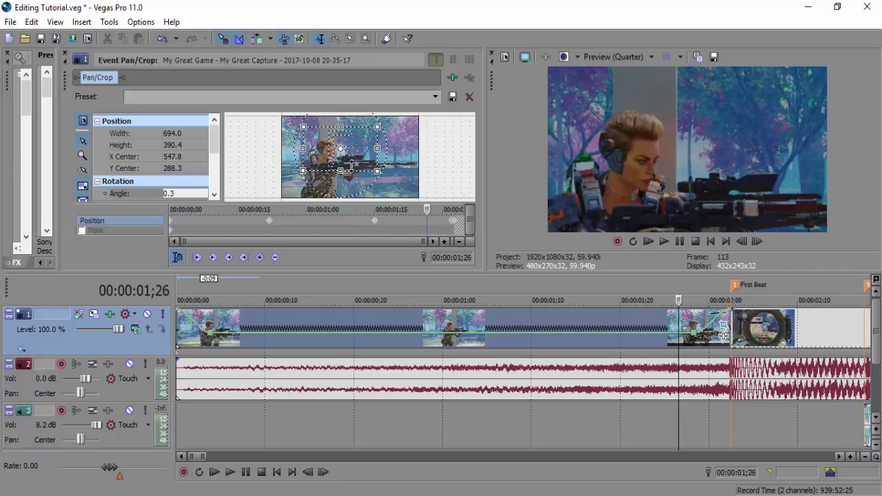
{"action": "mouse_move", "coordinate": [353, 156]}
{"action": "left_mouse_down"}
{"action": "mouse_move", "coordinate": [318, 158]}
{"action": "mouse_move", "coordinate": [339, 159]}
{"action": "left_mouse_up"}
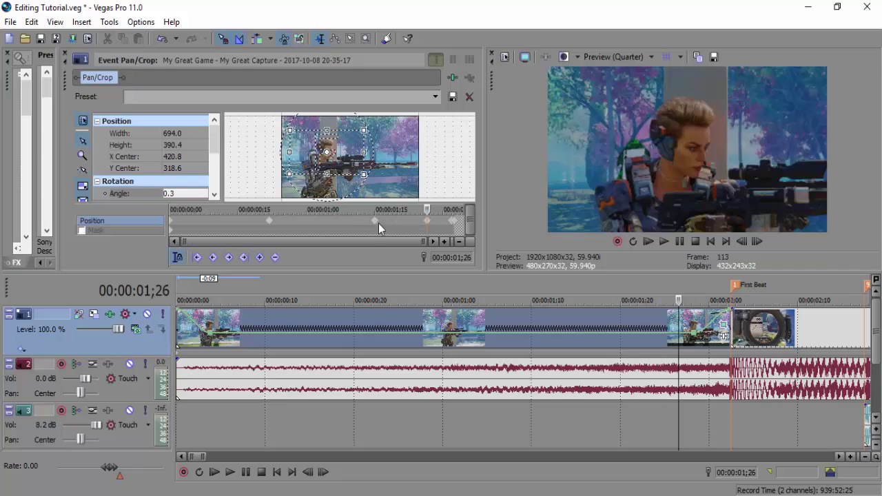
Step: Replay the opening clip from the start and pause just before First Beat to check the movement through the 00:00:01;26 keyframe
{"action": "left_click", "coordinate": [363, 233]}
{"action": "left_click", "coordinate": [661, 241]}
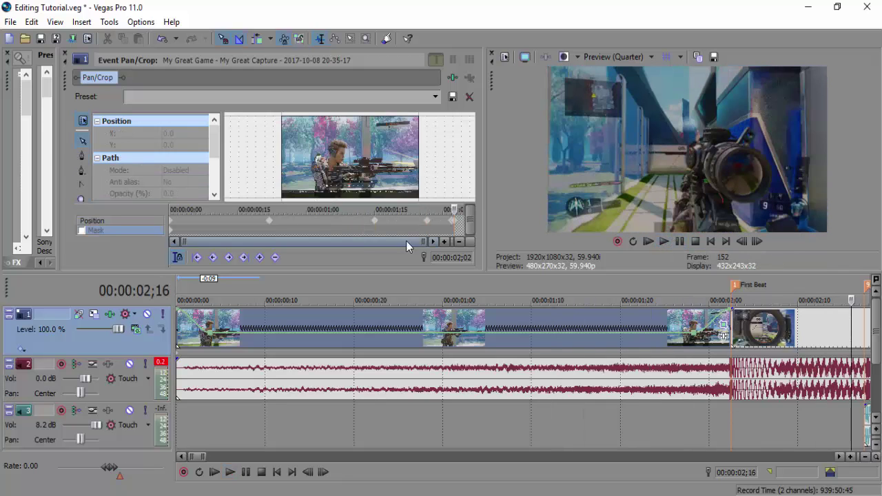
{"action": "left_click", "coordinate": [328, 226]}
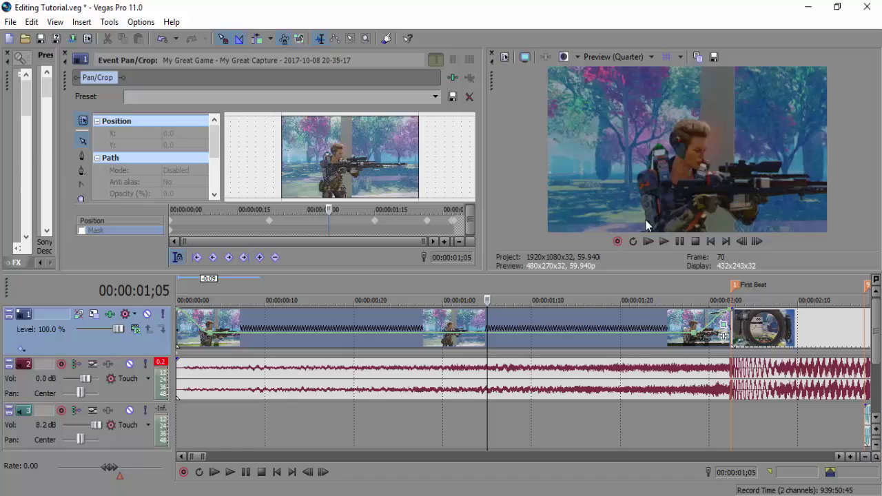
{"action": "left_click", "coordinate": [179, 334]}
{"action": "left_click", "coordinate": [230, 472]}
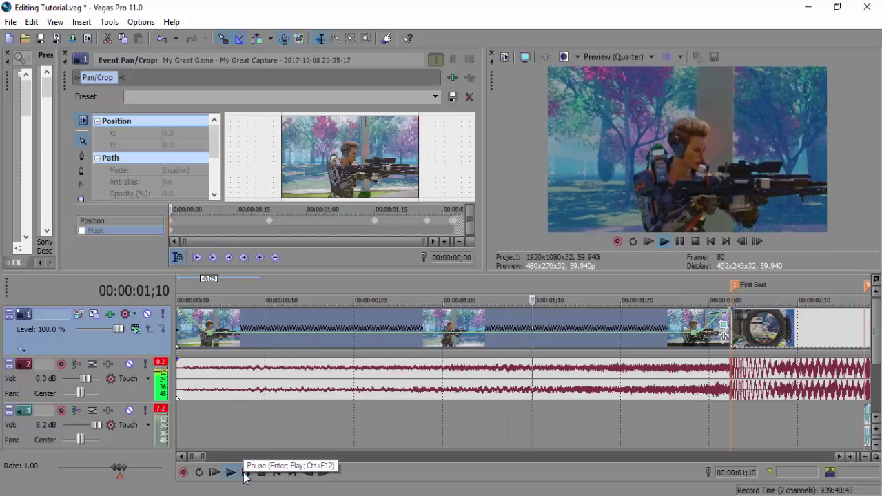
{"action": "left_click", "coordinate": [250, 471]}
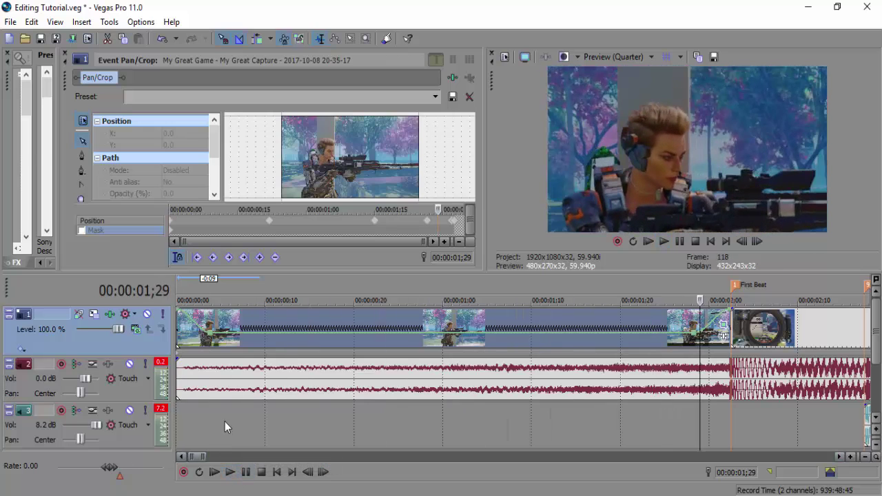
Step: Close the Pan/Crop window, widen the track headers, and repeatedly play the opening clip from the start of the timeline
{"action": "left_click", "coordinate": [65, 54]}
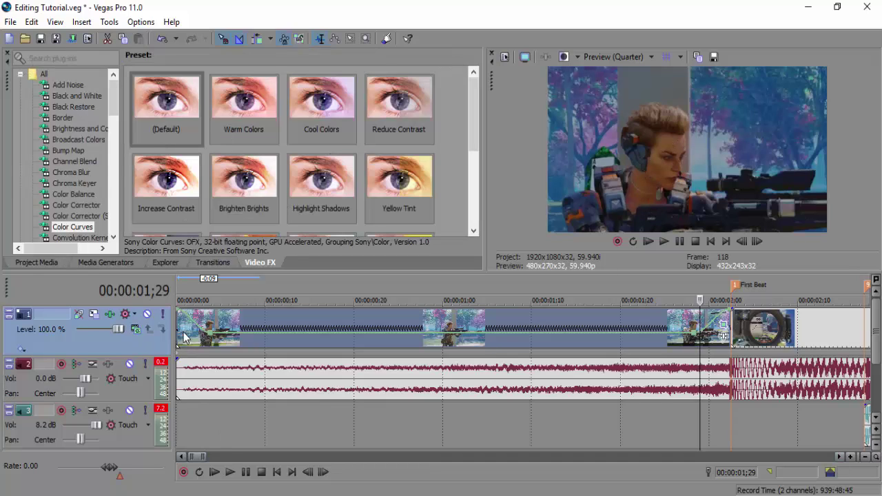
{"action": "left_click_drag", "start_coordinate": [174, 328], "coordinate": [240, 330]}
{"action": "key", "text": "ctrl+Home"}
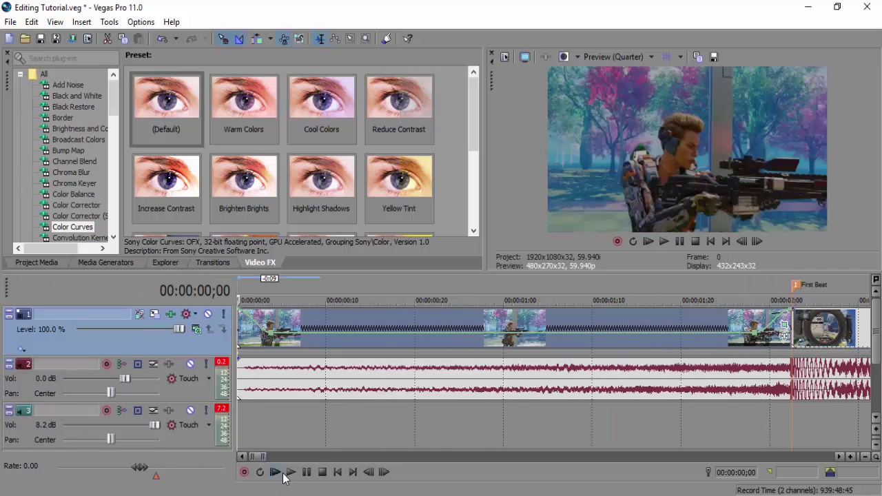
{"action": "left_click", "coordinate": [291, 473]}
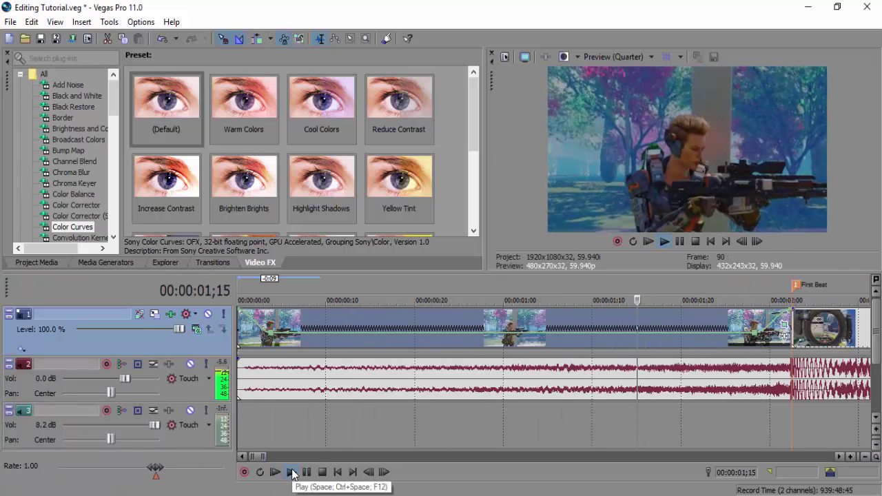
{"action": "left_click", "coordinate": [292, 472]}
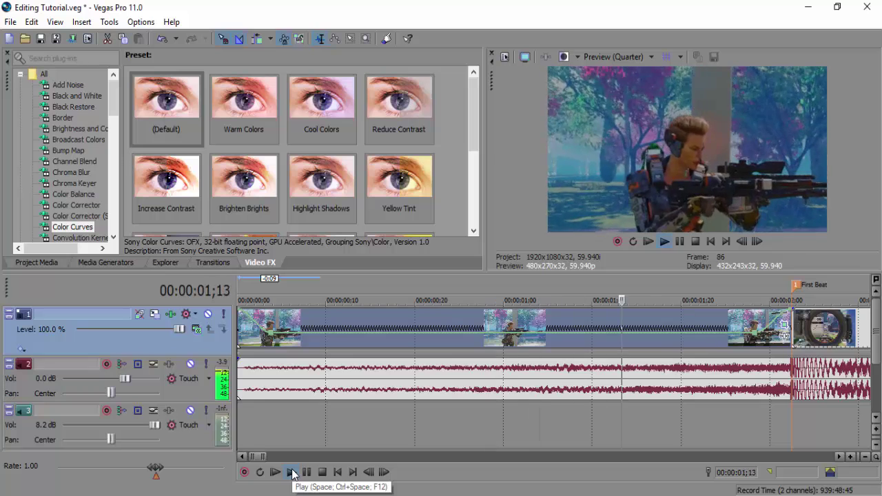
{"action": "left_click", "coordinate": [294, 473]}
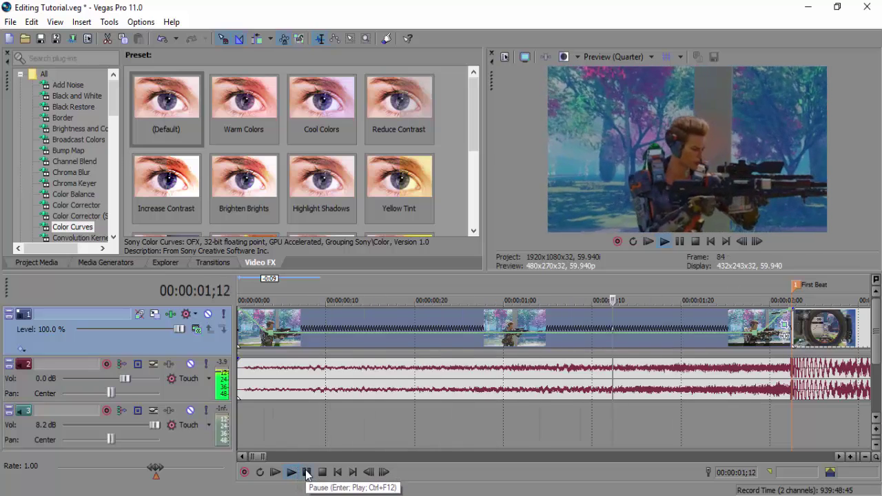
{"action": "left_click", "coordinate": [307, 473]}
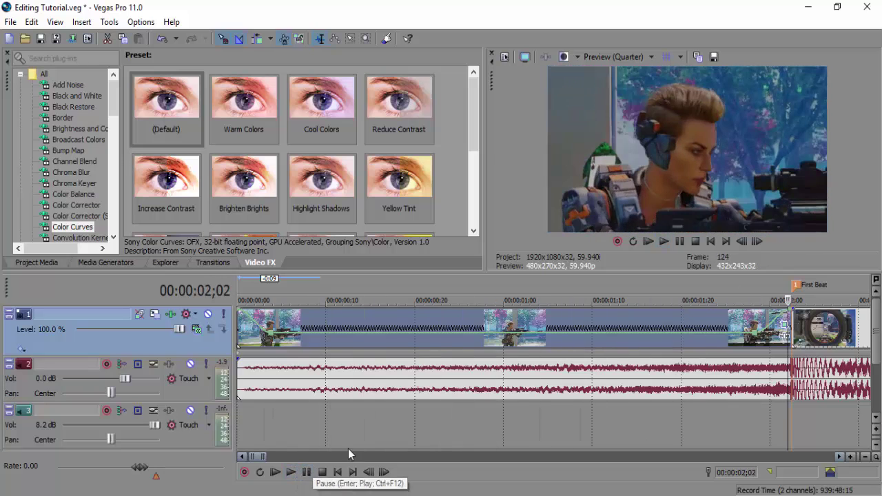
Step: Show more of the timeline past the First Beat marker and place the playhead at 00:00:01;09 in the opening clip
{"action": "left_click_drag", "start_coordinate": [267, 458], "coordinate": [272, 458]}
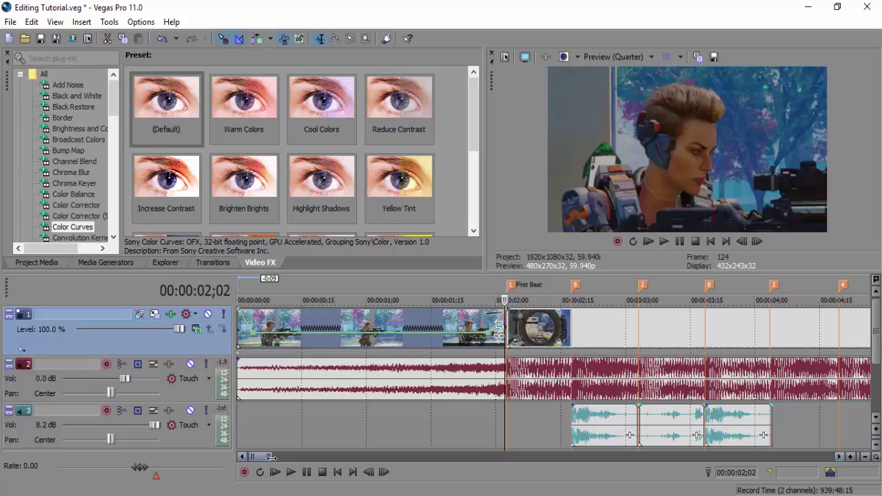
{"action": "key", "text": "Left"}
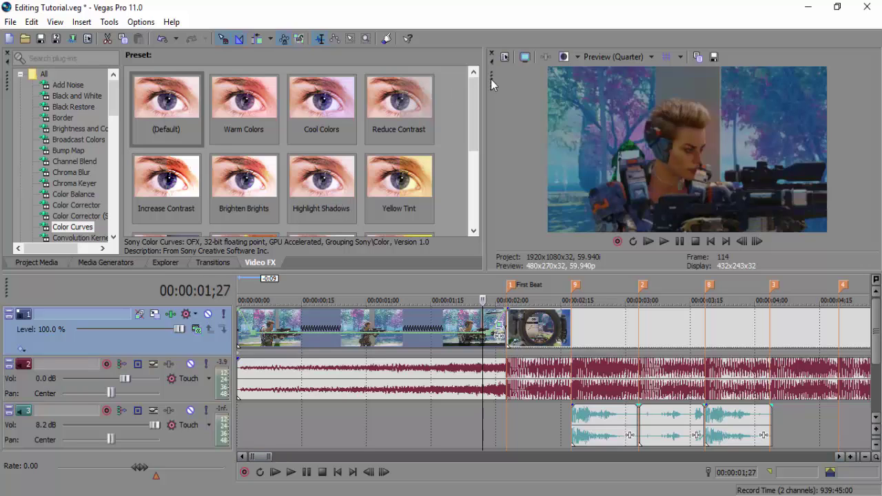
{"action": "left_click", "coordinate": [338, 336]}
{"action": "left_click", "coordinate": [404, 319]}
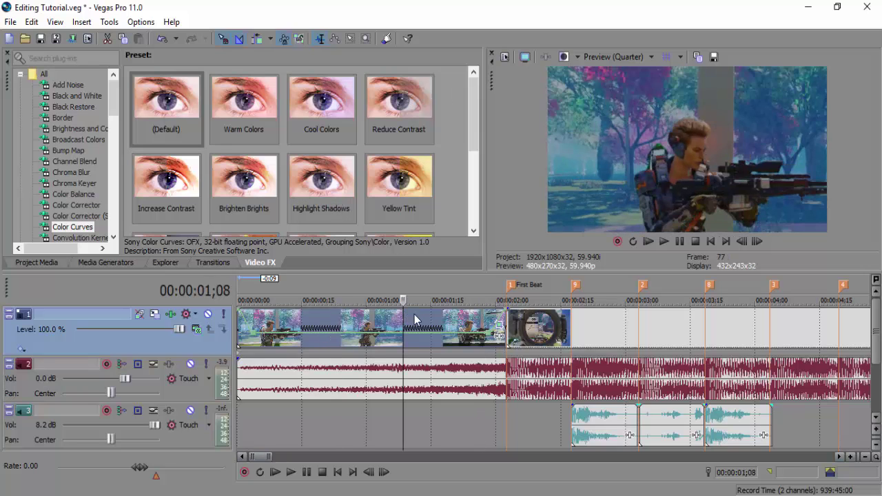
{"action": "left_click", "coordinate": [415, 319]}
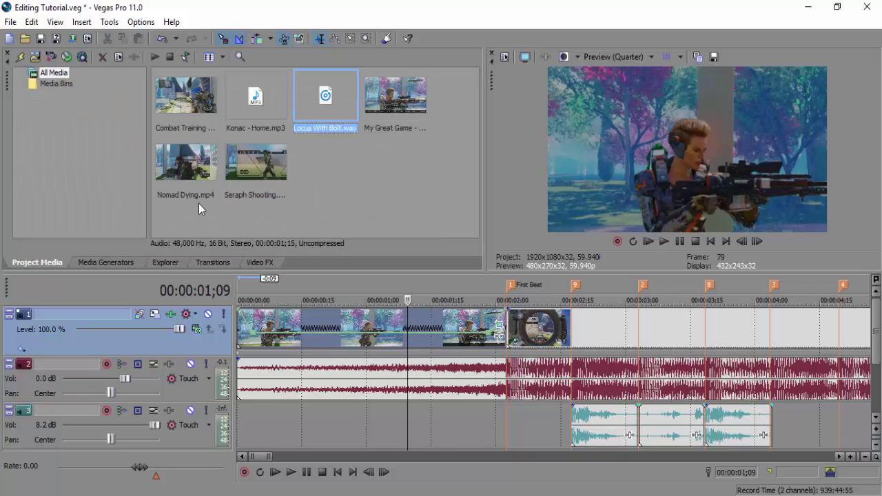